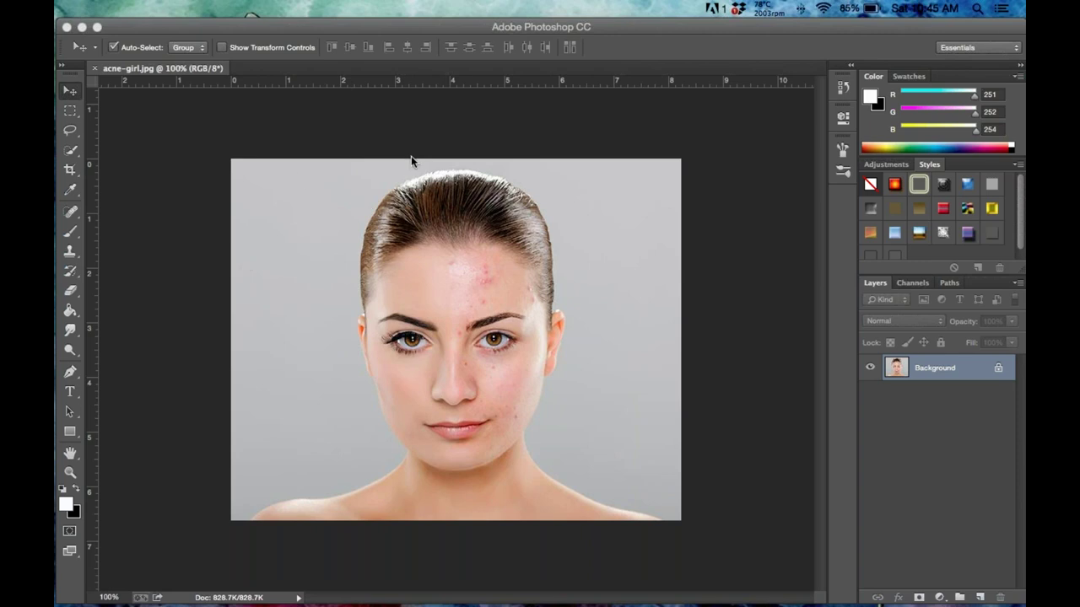
Duplicate the Background layer of the portrait.
left_click(70, 93)
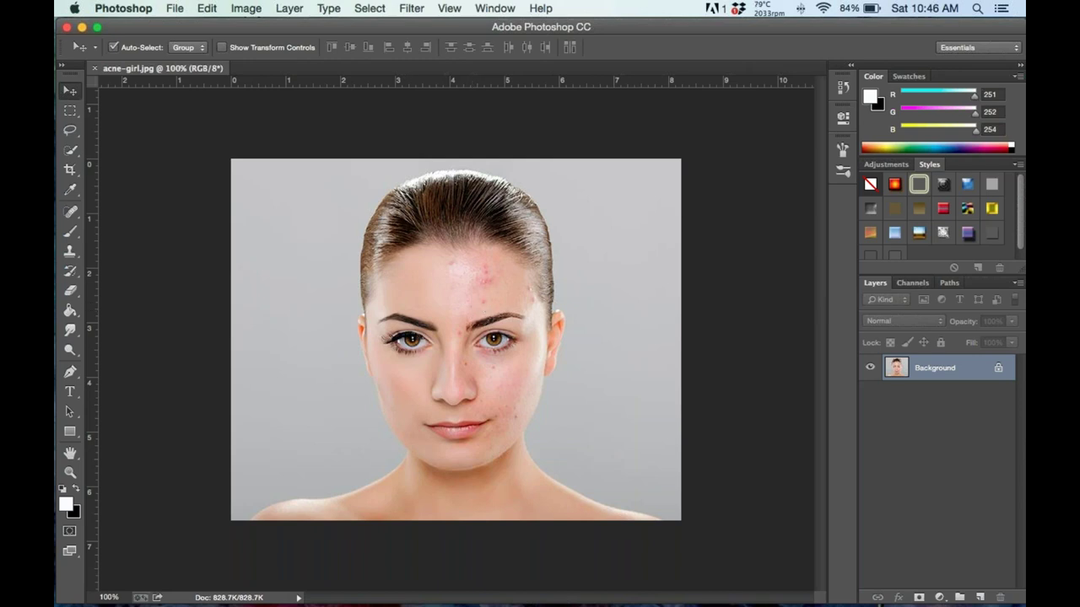
left_click(235, 9)
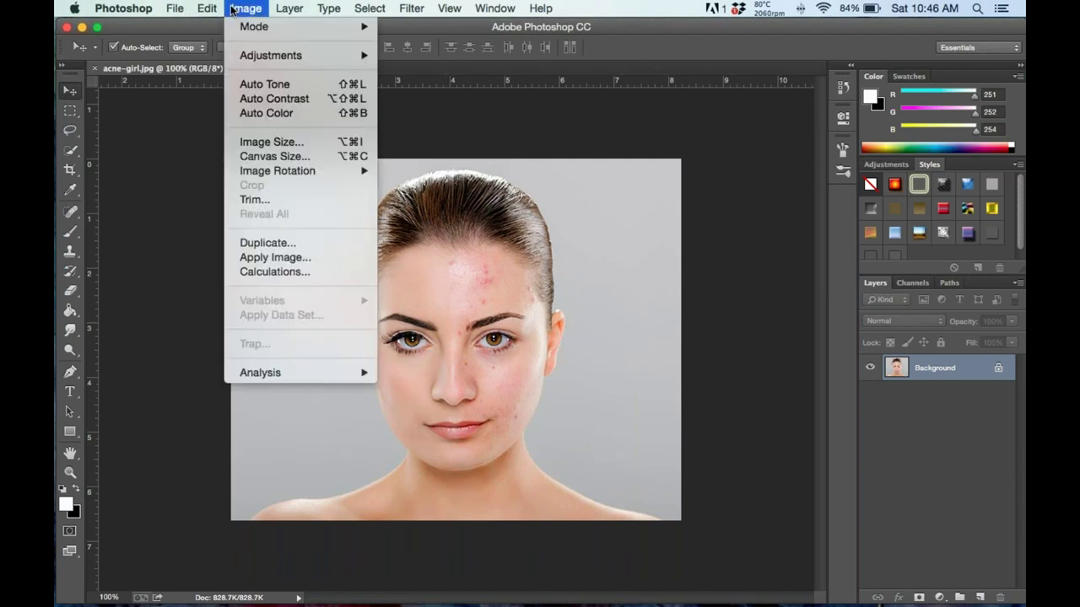
mouse_move(289, 10)
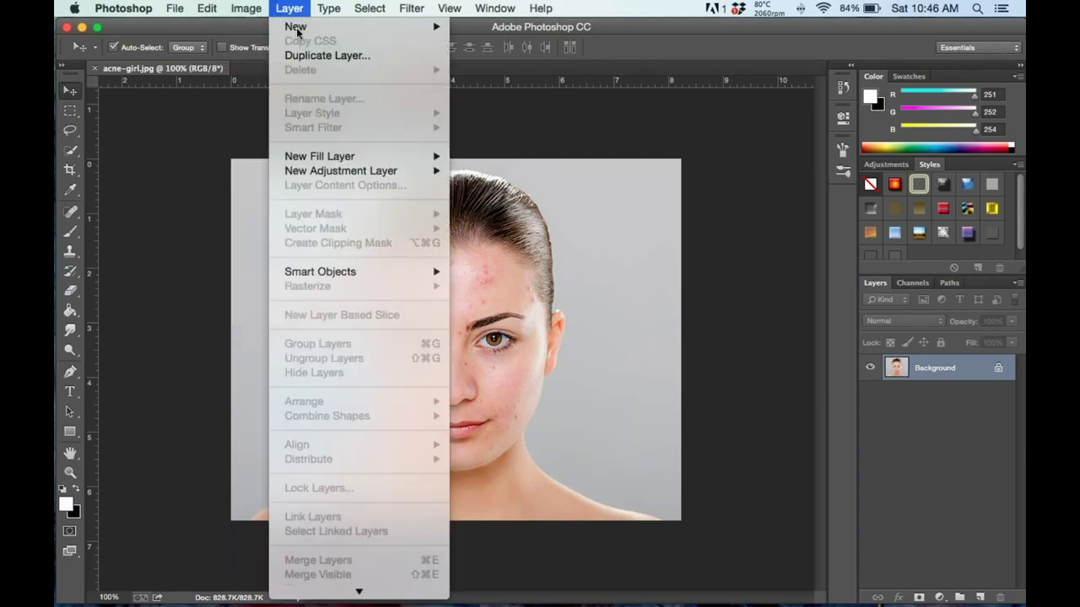
left_click(564, 128)
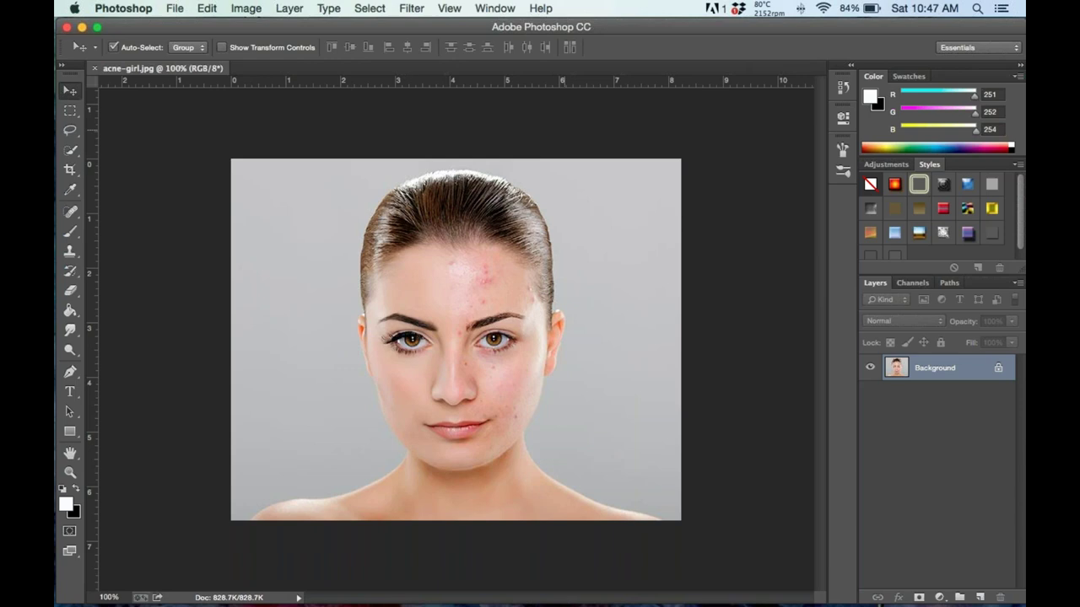
key("super+j")
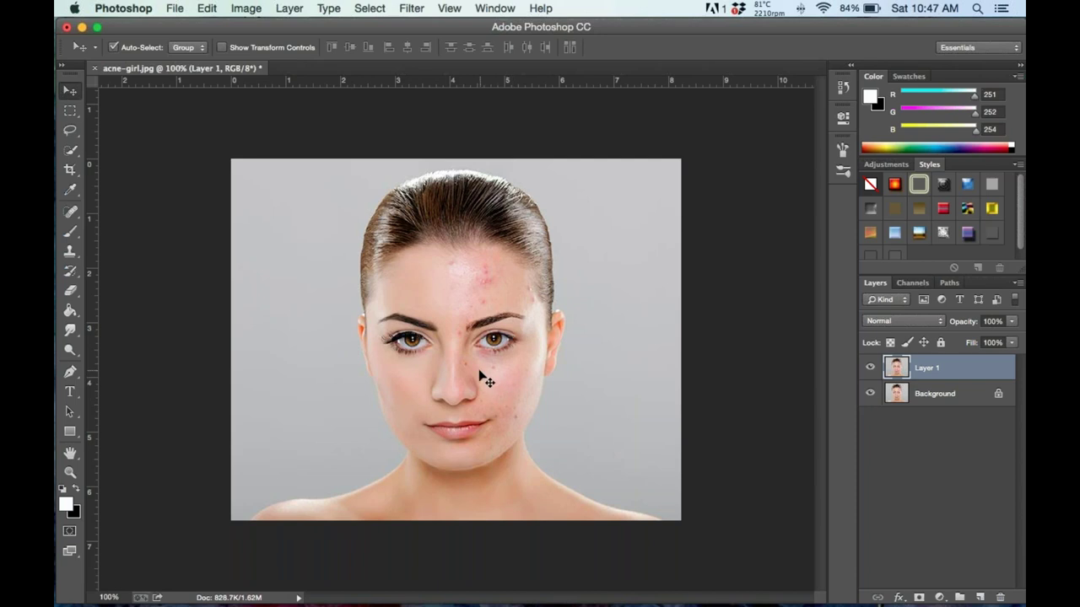
left_click(72, 216)
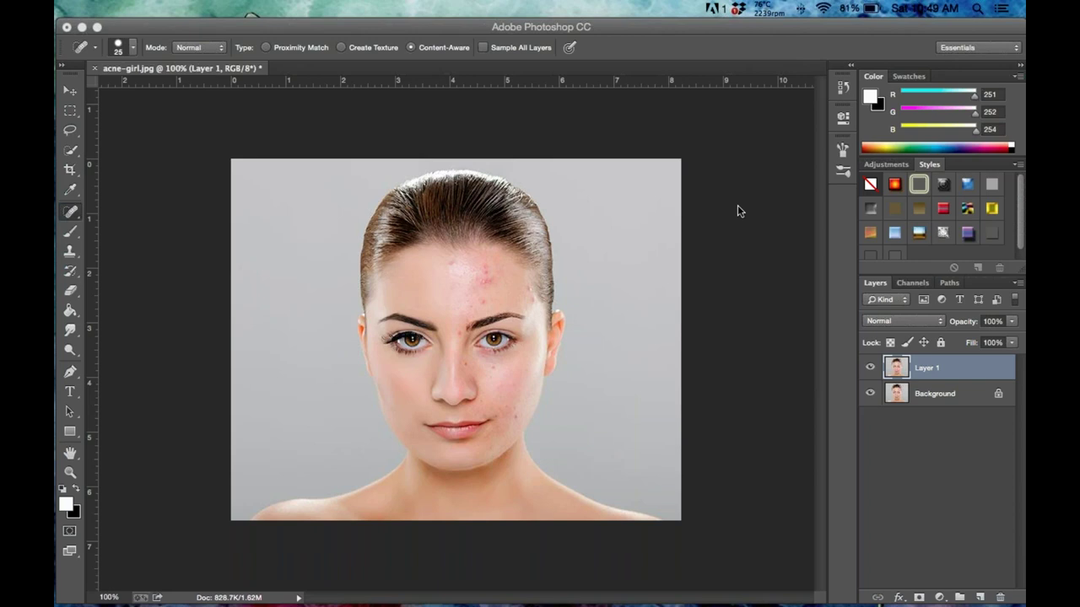
left_click(71, 216)
left_click(135, 207)
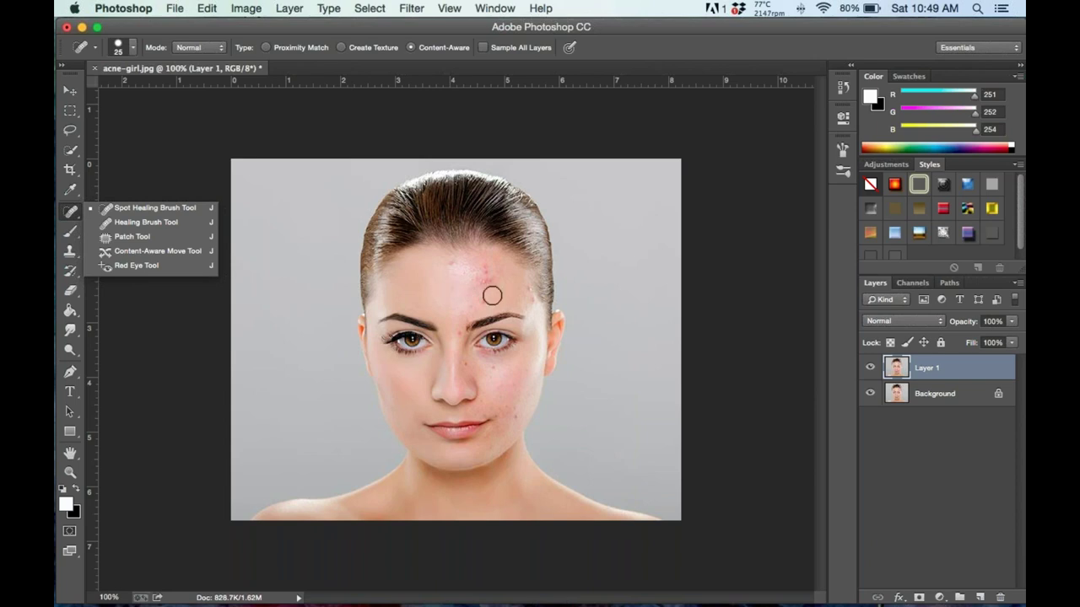
left_click(182, 149)
key("v")
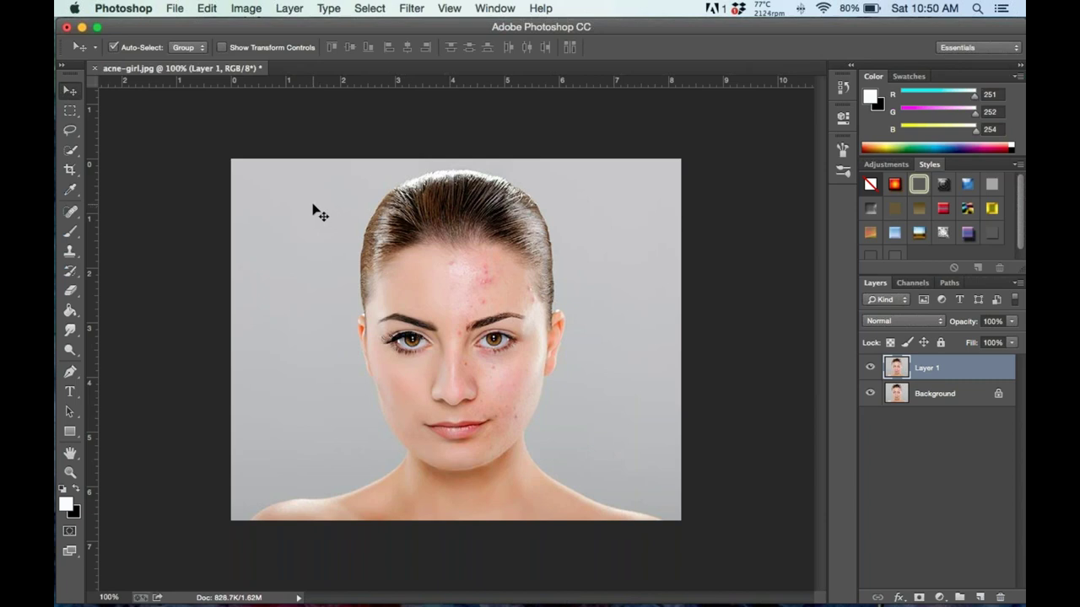
key("super+equal")
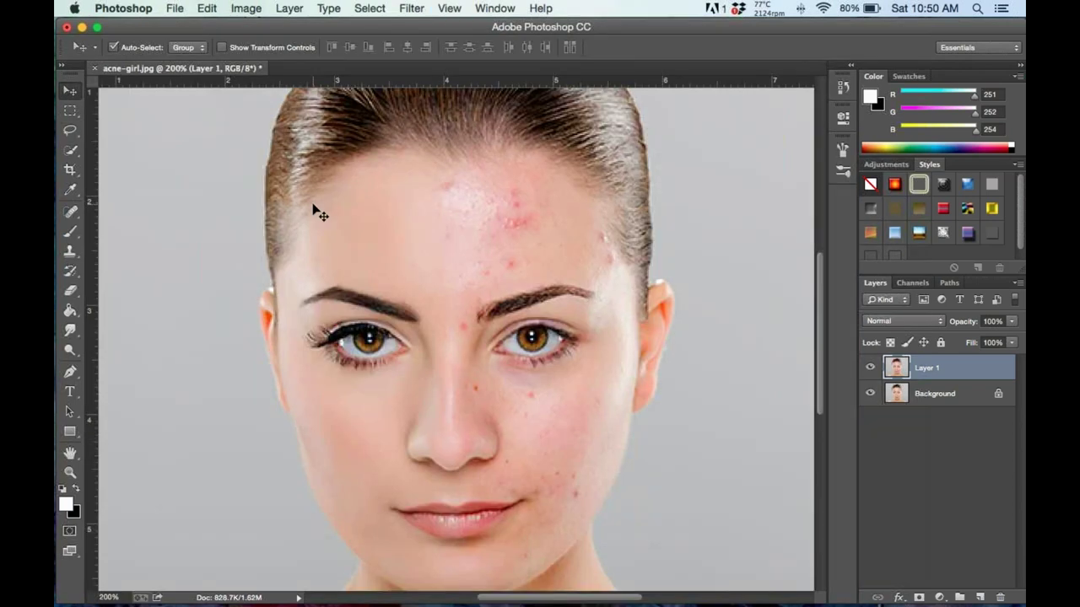
key("super+minus")
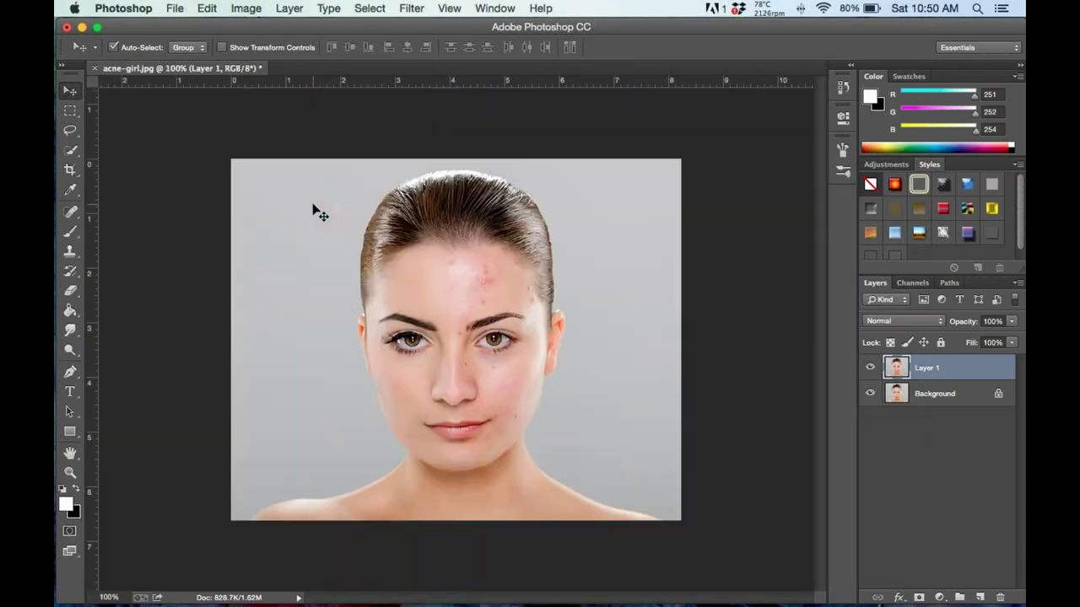
key("super+equal")
key("super+minus")
key("super+equal")
key("super+minus")
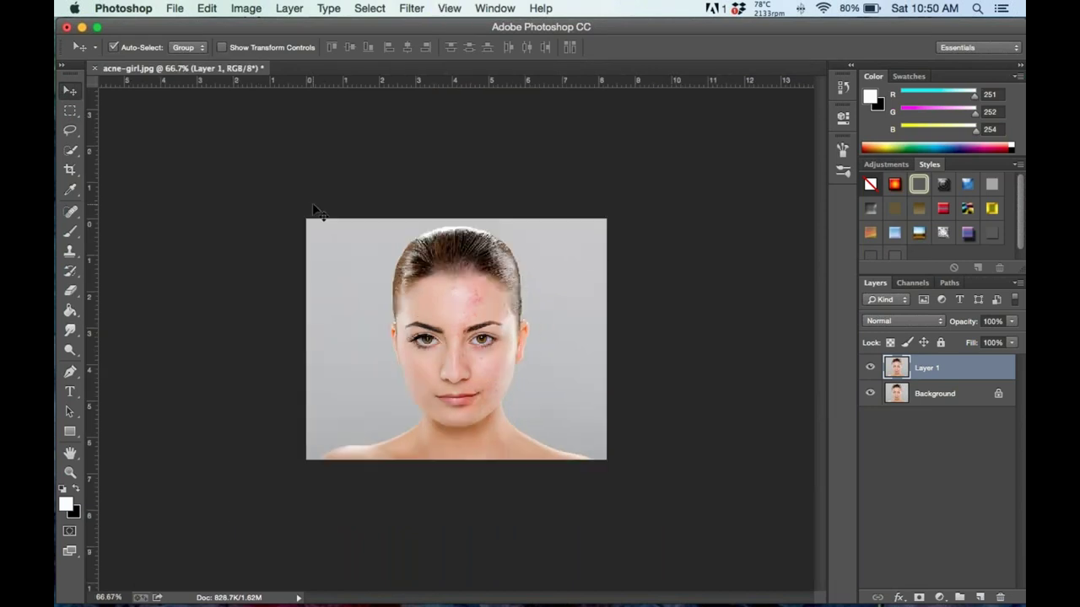
key("super+plus")
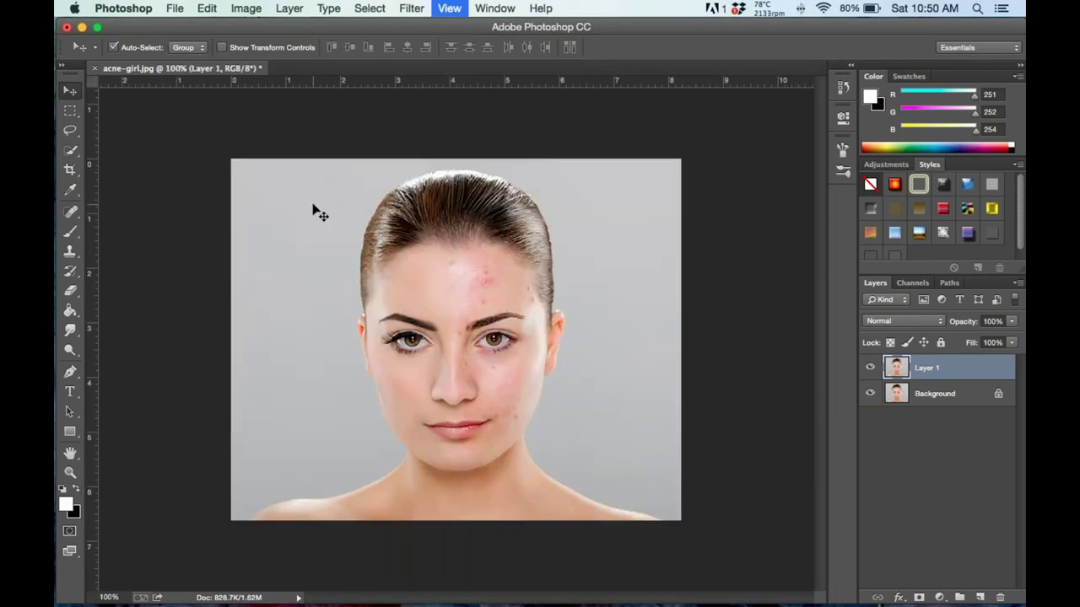
key("super+plus")
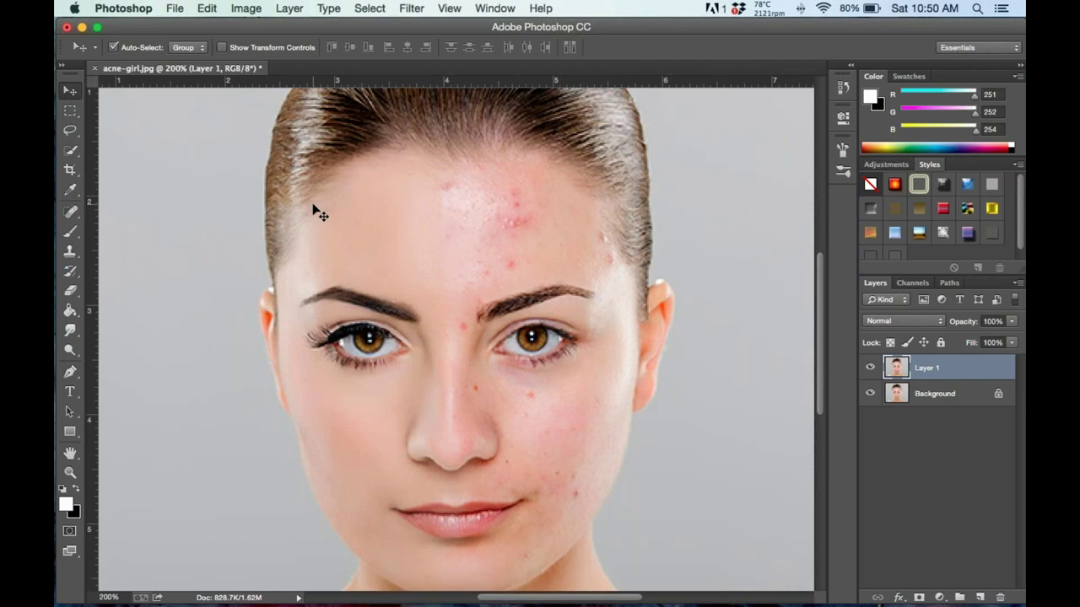
key("super+plus")
key("super+minus")
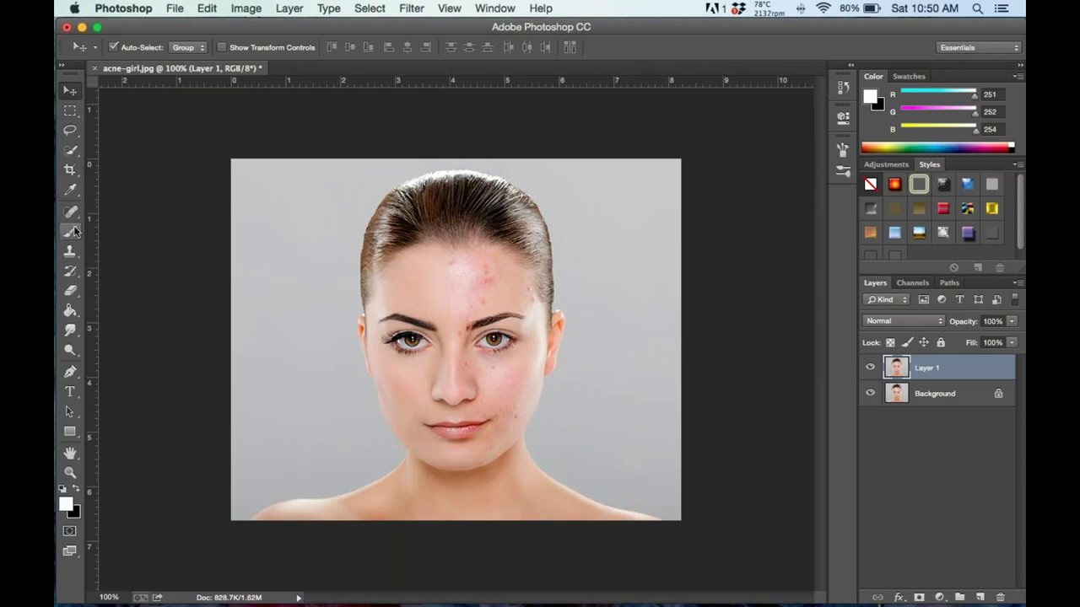
Activate the Spot Healing Brush and try out larger and smaller brush sizes over the forehead.
left_click_drag(71, 211, 153, 209)
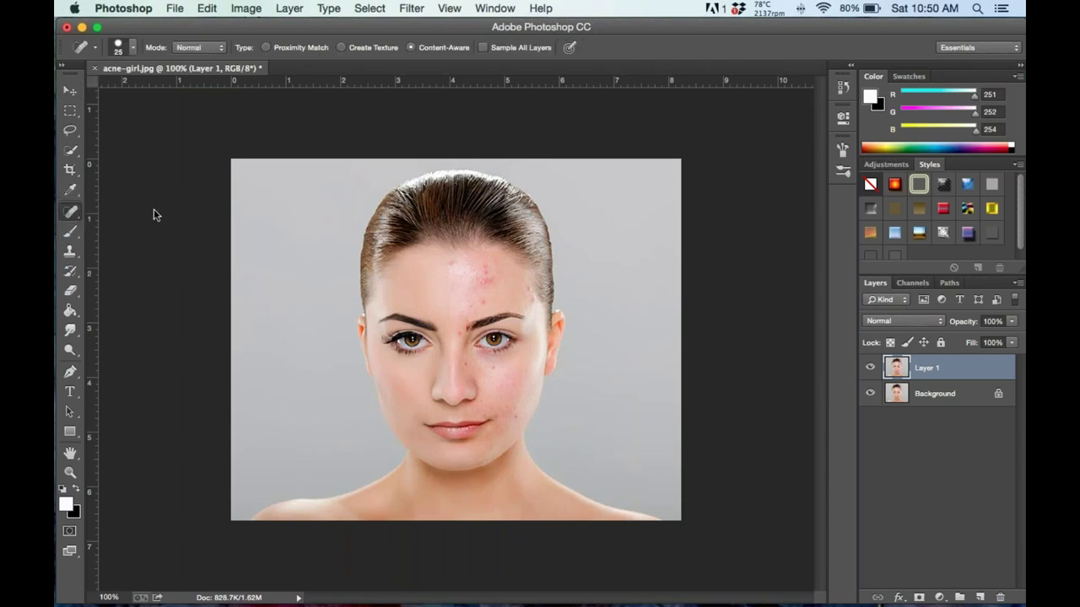
left_click(452, 265)
key("bracketright")
key("bracketright")
key("bracketright")
key("bracketright")
key("bracketright")
key("bracketright")
key("bracketleft")
key("bracketleft")
key("bracketleft")
key("bracketleft")
key("bracketleft")
key("bracketleft")
Using the Spot Healing Brush at size 15, remove the separate blemishes on the mid-forehead, between the eyebrows, on the nose and under the eye.
left_click(71, 211)
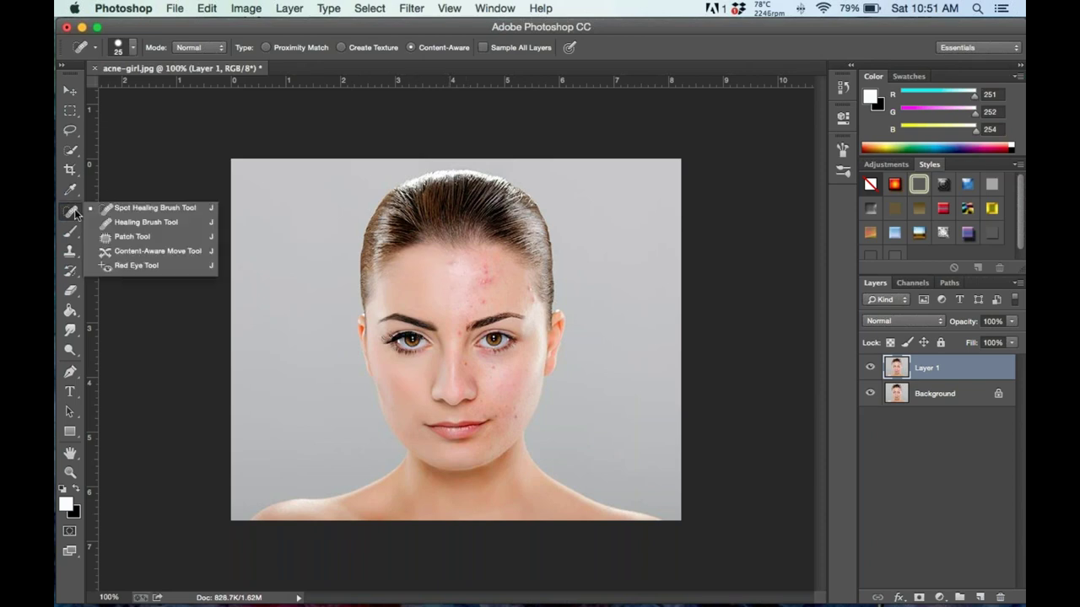
left_click(143, 209)
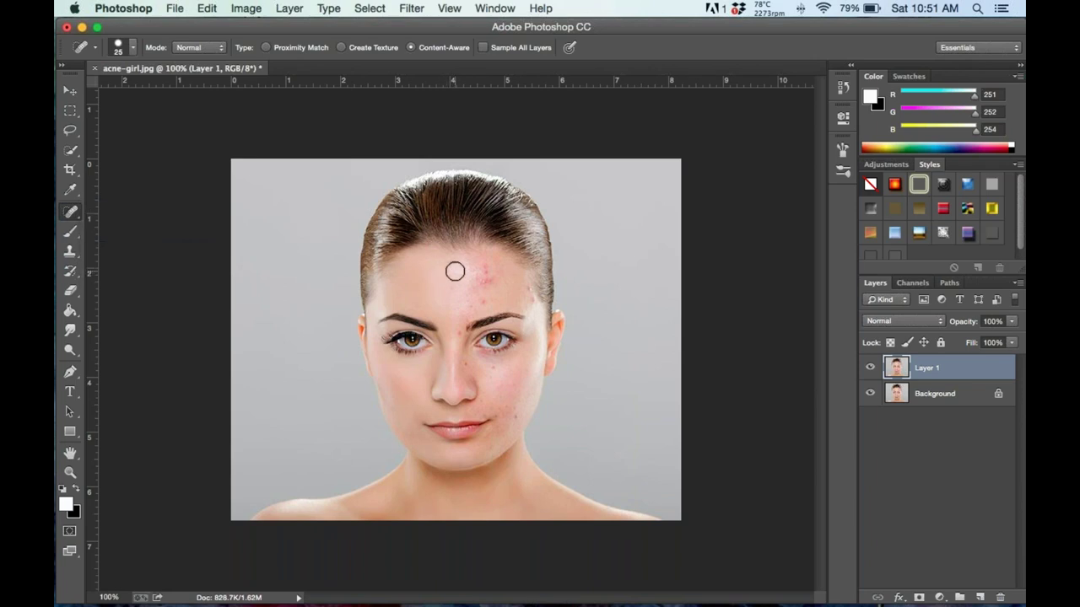
key("super+plus")
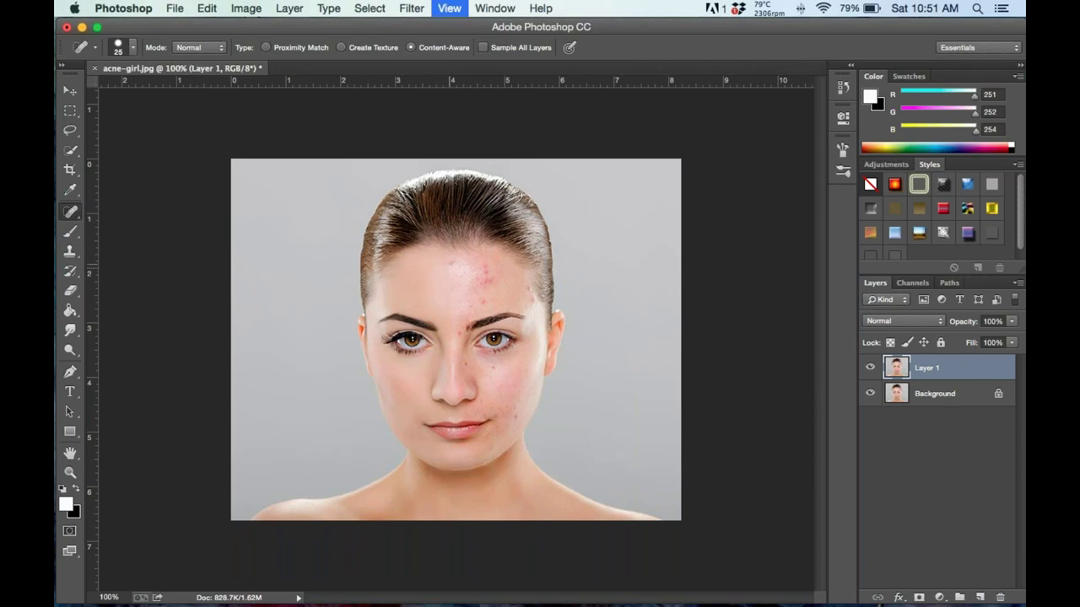
left_click_drag(470, 200, 459, 186)
key("bracketleft")
key("bracketleft")
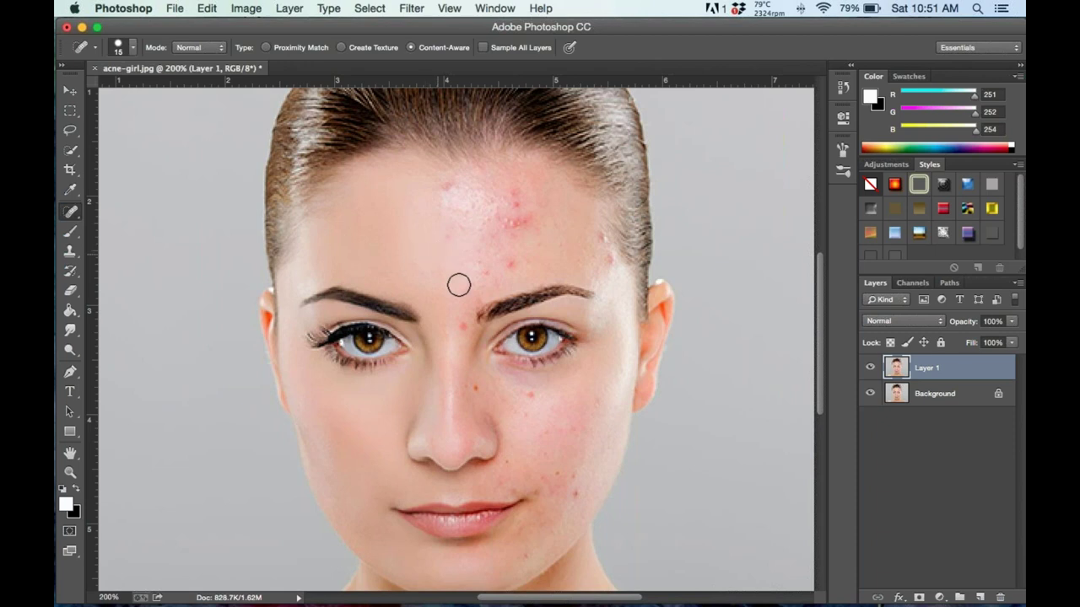
left_click(464, 208)
left_click(460, 330)
left_click(532, 400)
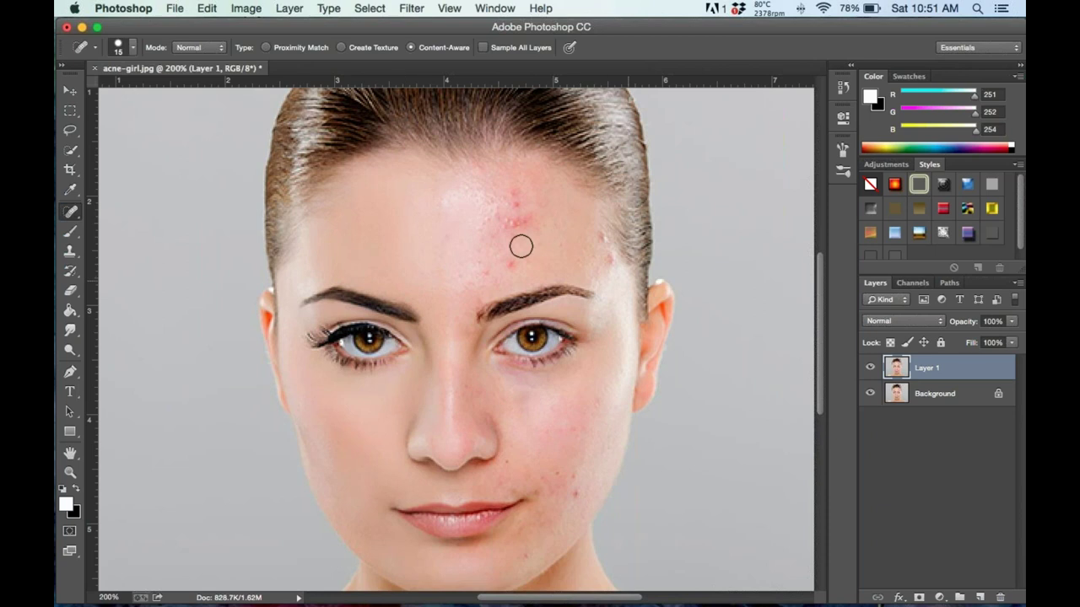
right_click(72, 215)
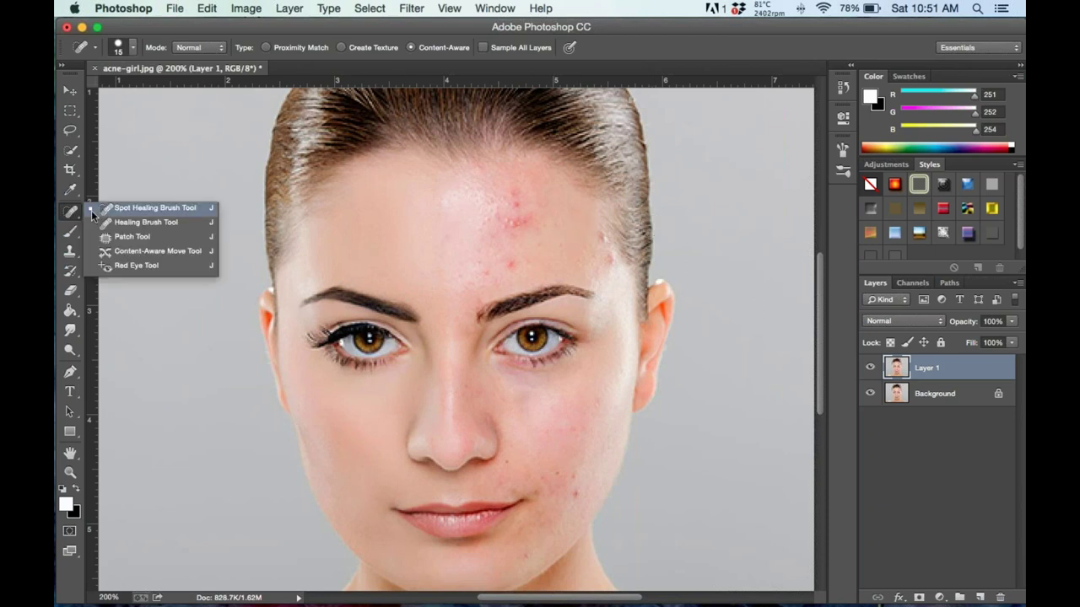
left_click(137, 223)
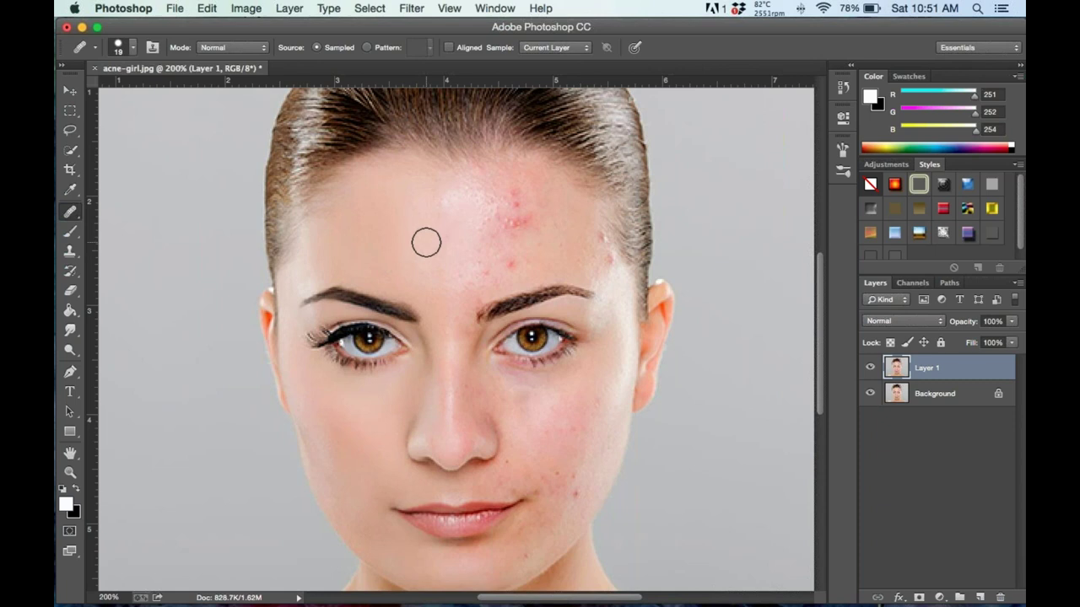
left_click(421, 241, "alt")
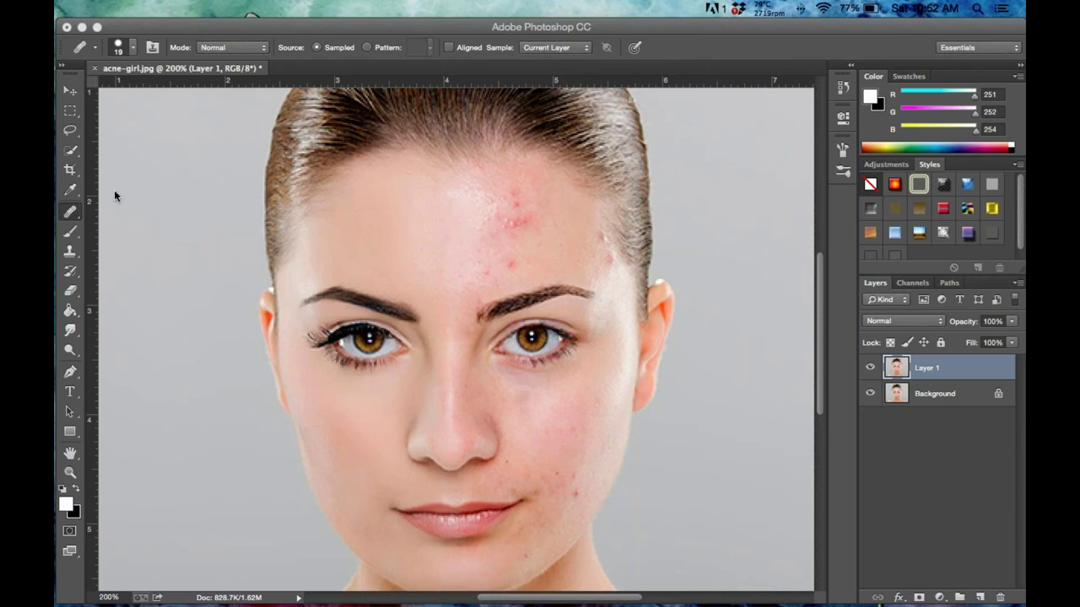
right_click(74, 211)
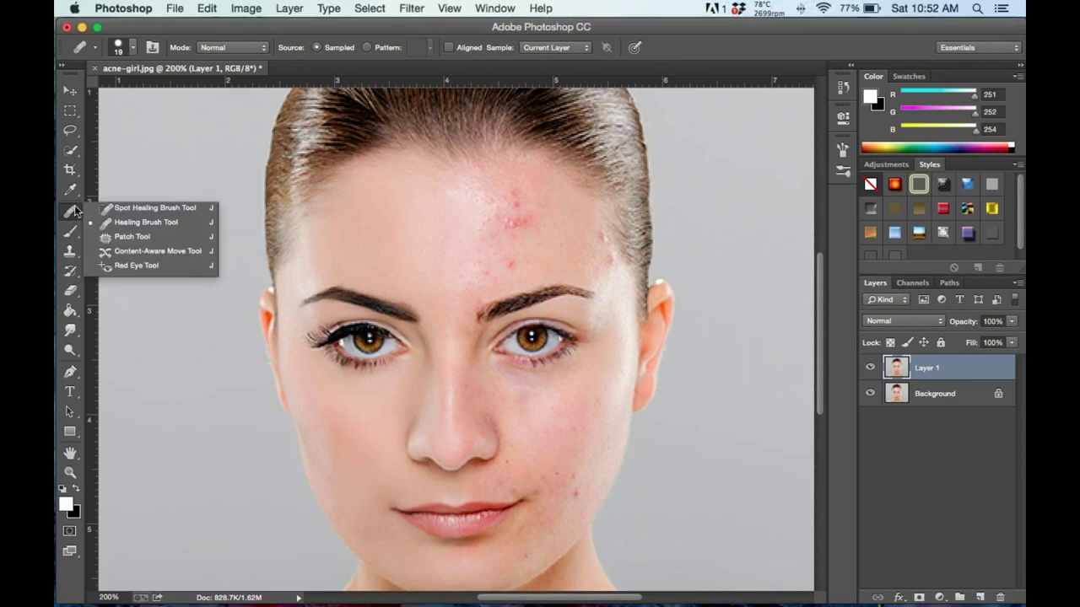
left_click(135, 208)
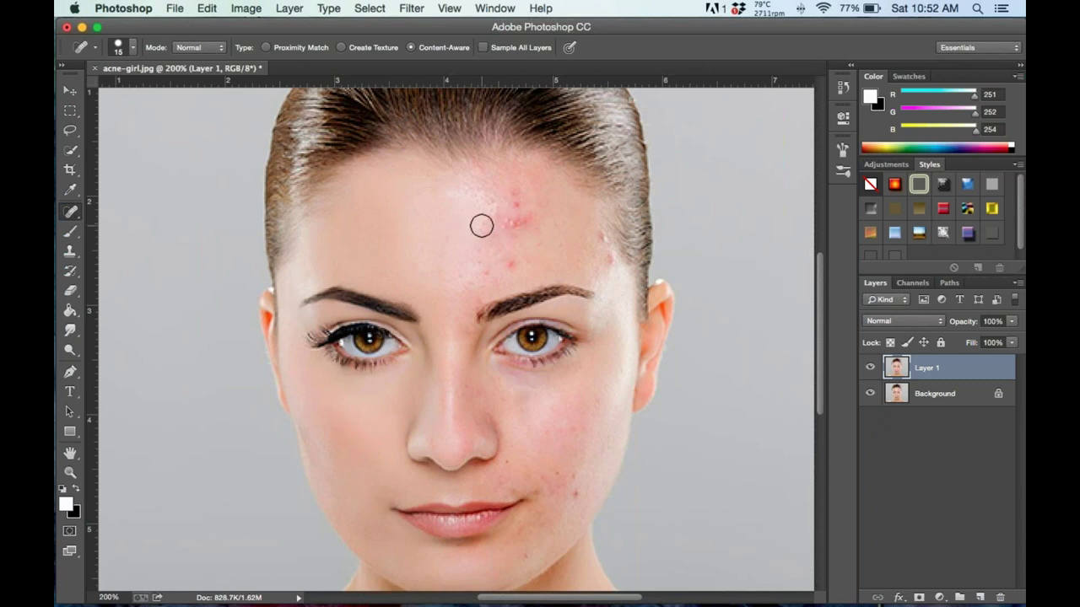
With the Healing Brush, sample clean skin near the temple and paint over the blemishes beside the hairline.
right_click(75, 212)
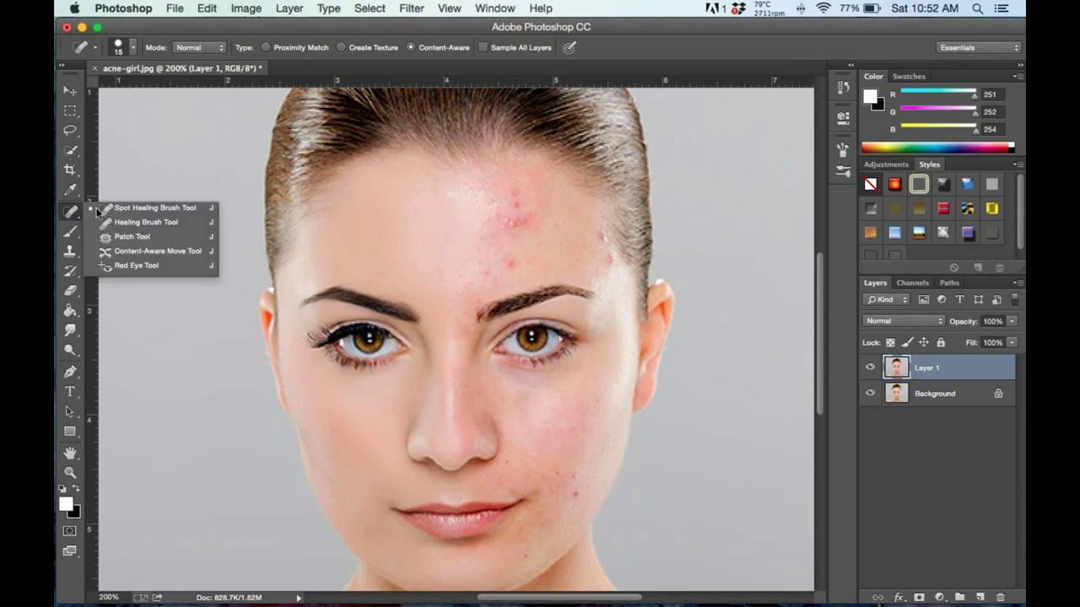
left_click(138, 219)
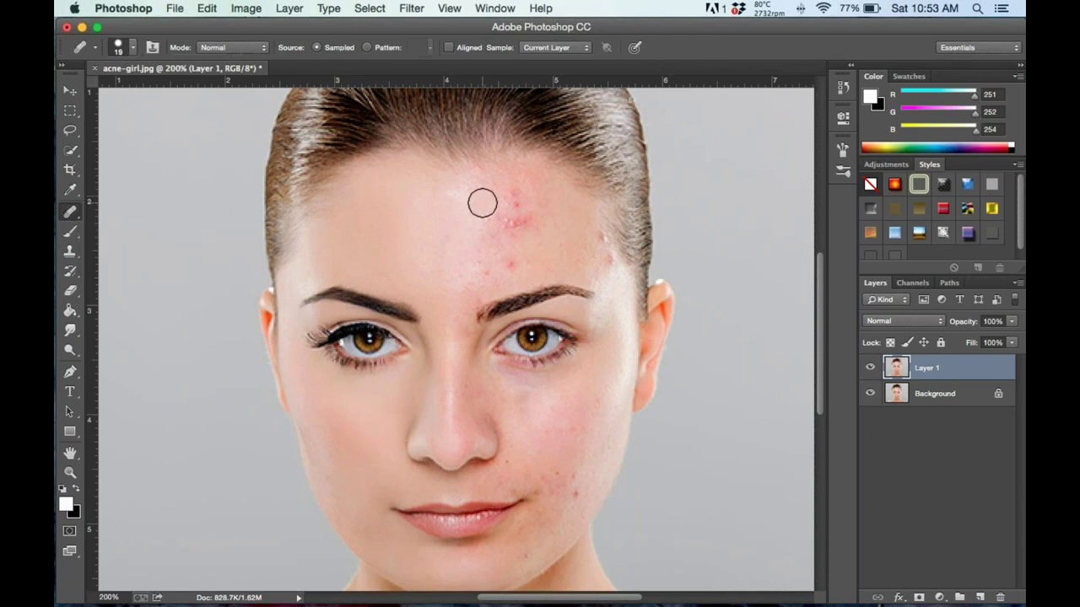
left_click(615, 287, "alt")
left_click_drag(608, 258, 609, 274)
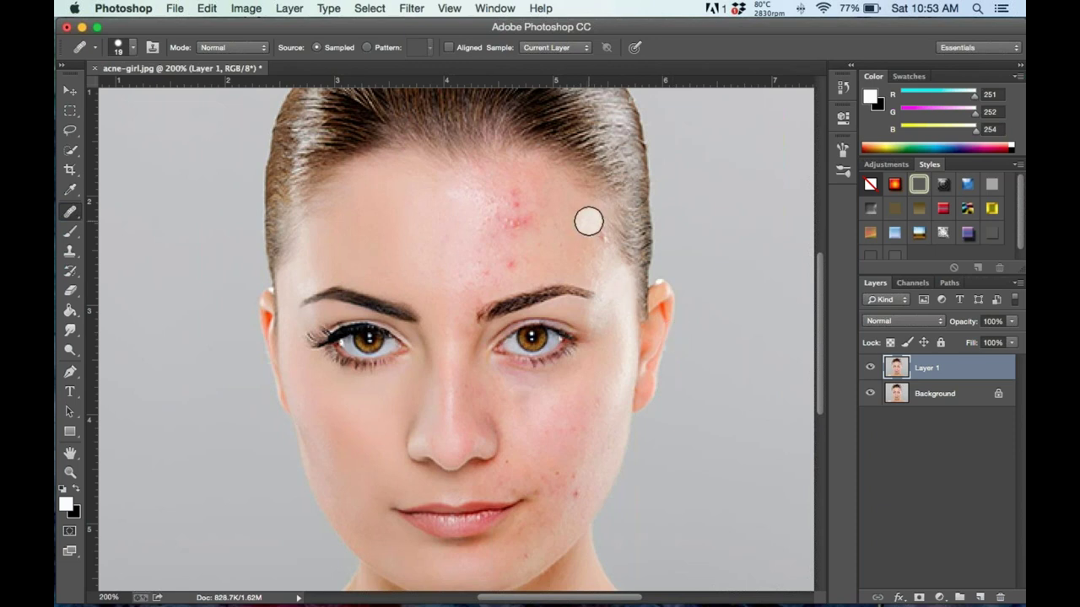
key("alt")
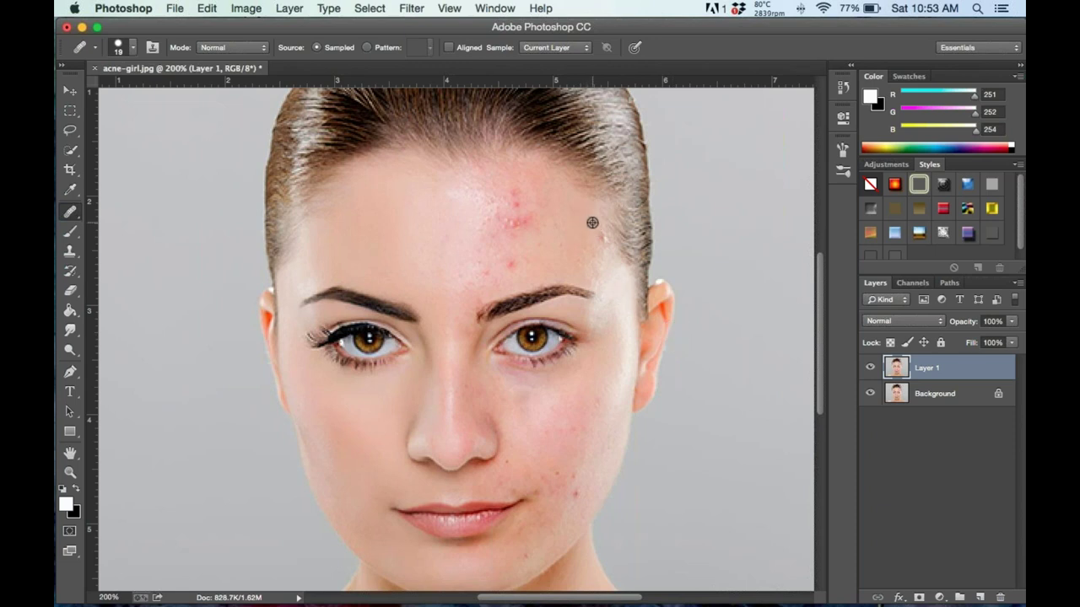
left_click(592, 222, "alt")
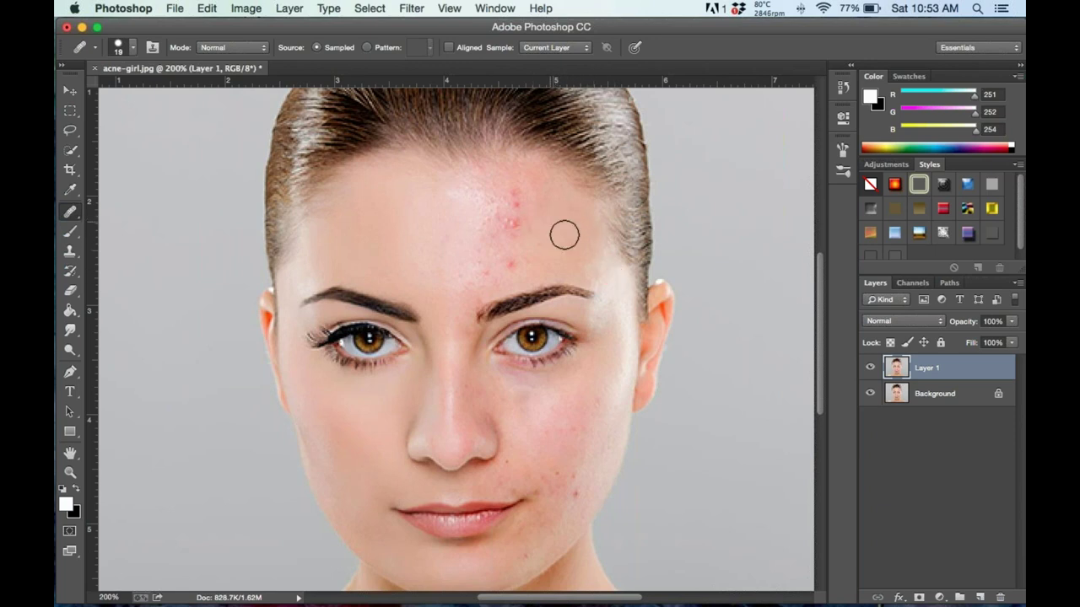
left_click_drag(610, 282, 599, 284)
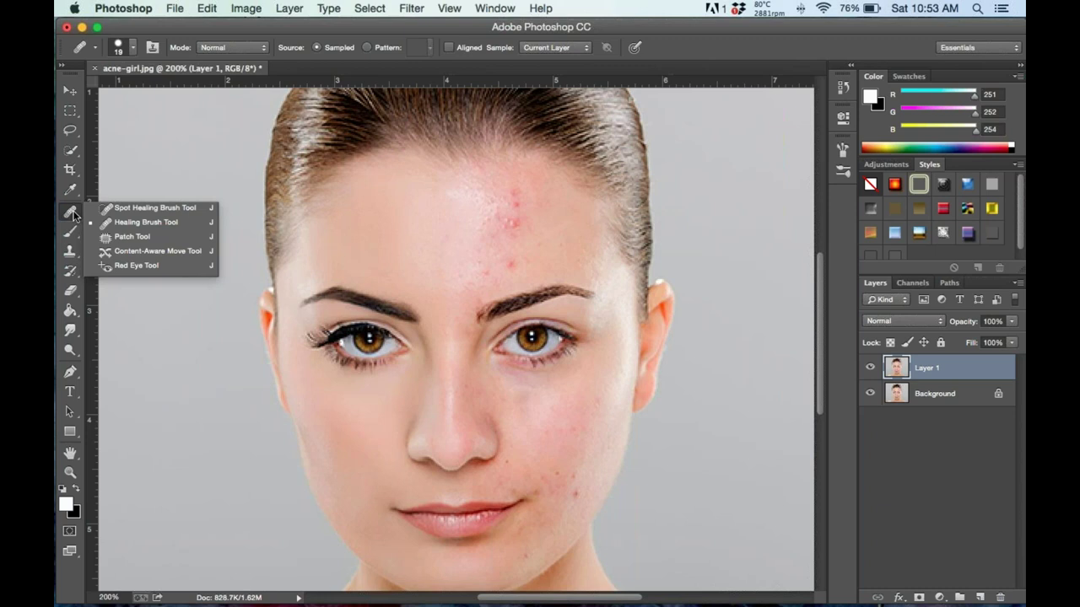
Paint over the cluster of red blemishes on the forehead above the eyebrow with the Healing Brush.
left_click(136, 226)
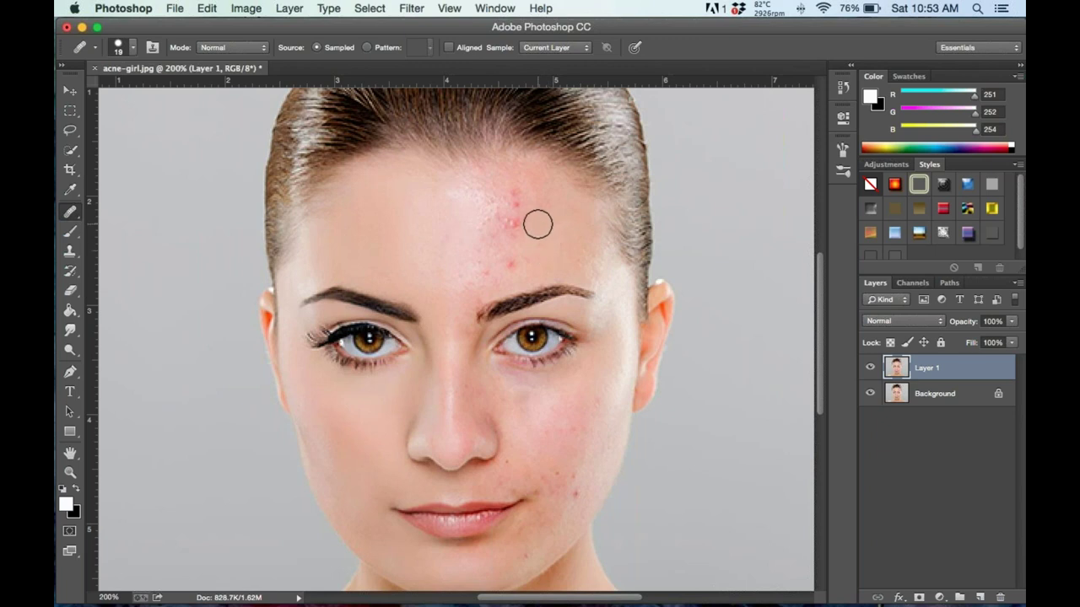
left_click(485, 195)
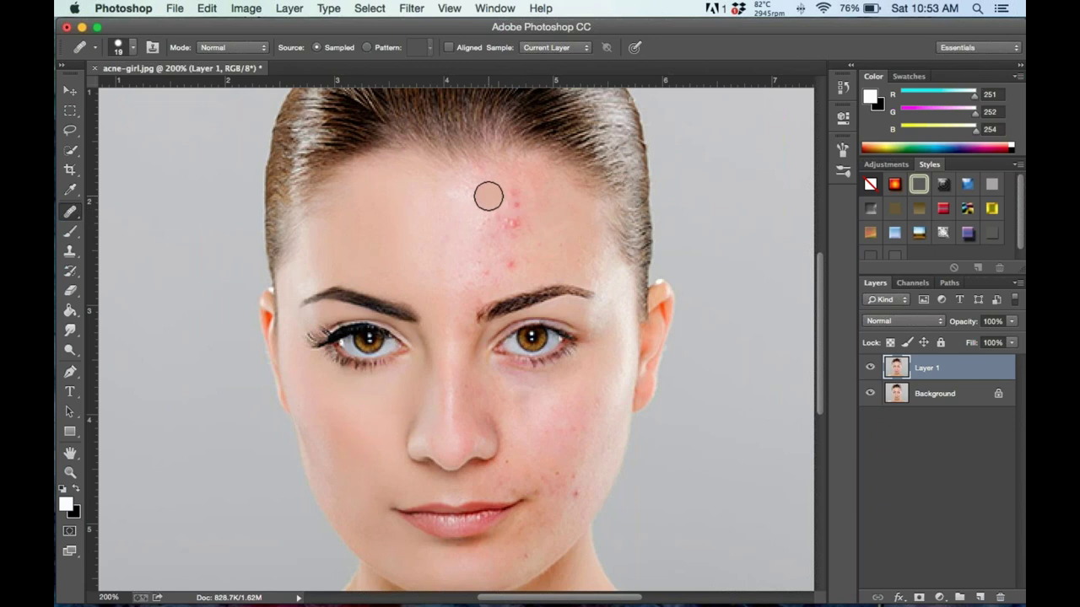
mouse_move(480, 193)
left_mouse_down()
mouse_move(513, 202)
mouse_move(501, 221)
mouse_move(546, 220)
mouse_move(586, 258)
mouse_move(487, 207)
left_mouse_up()
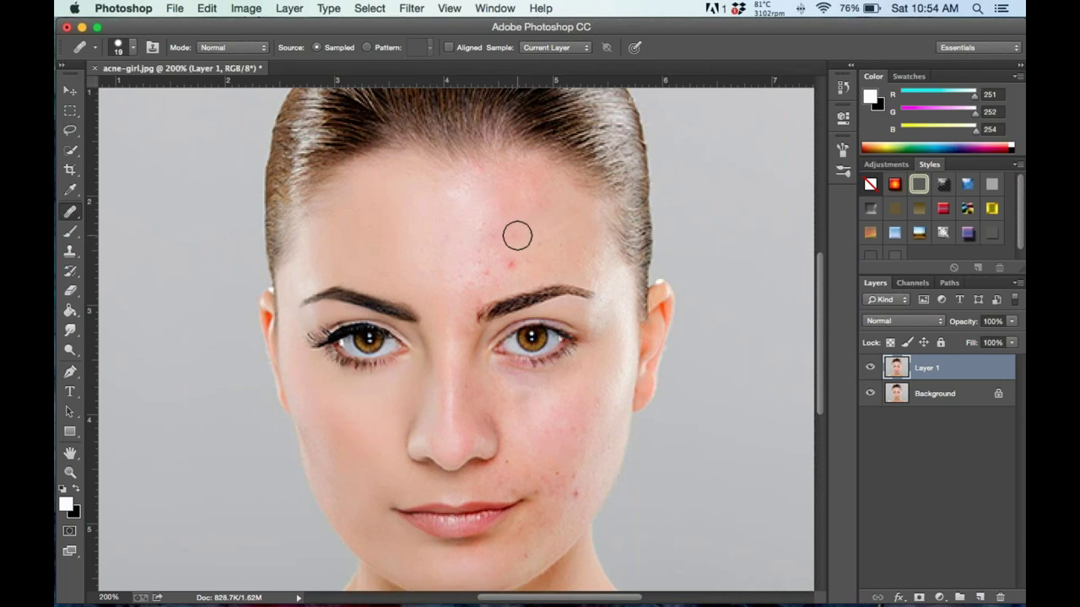
left_click_drag(511, 236, 493, 216)
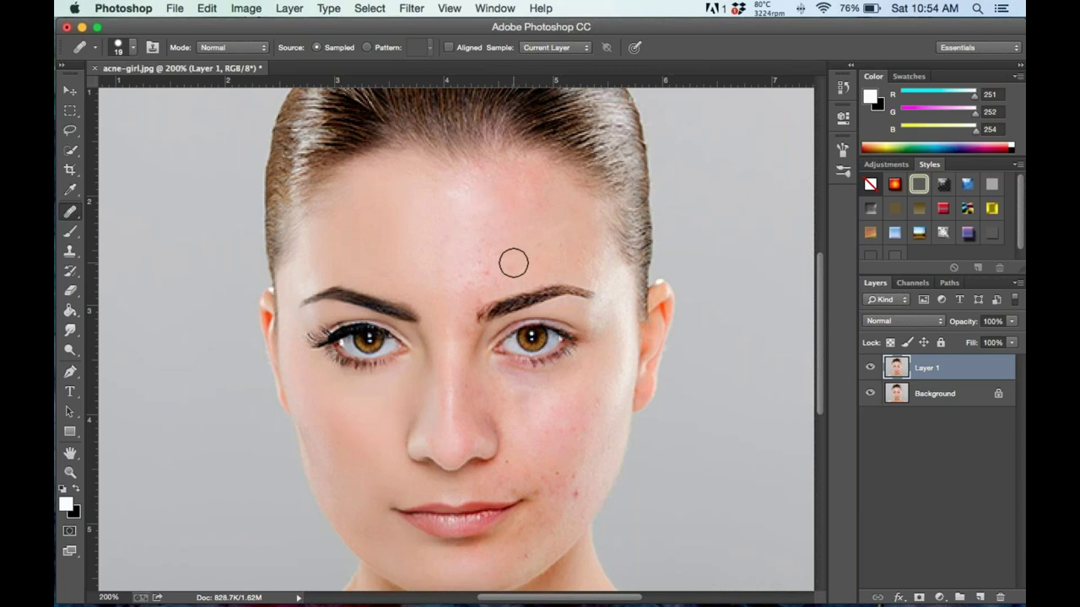
Dab the Healing Brush at size 19 over the remaining marks on the forehead just above the inner eyebrow.
left_click(511, 263)
left_click_drag(512, 263, 507, 261)
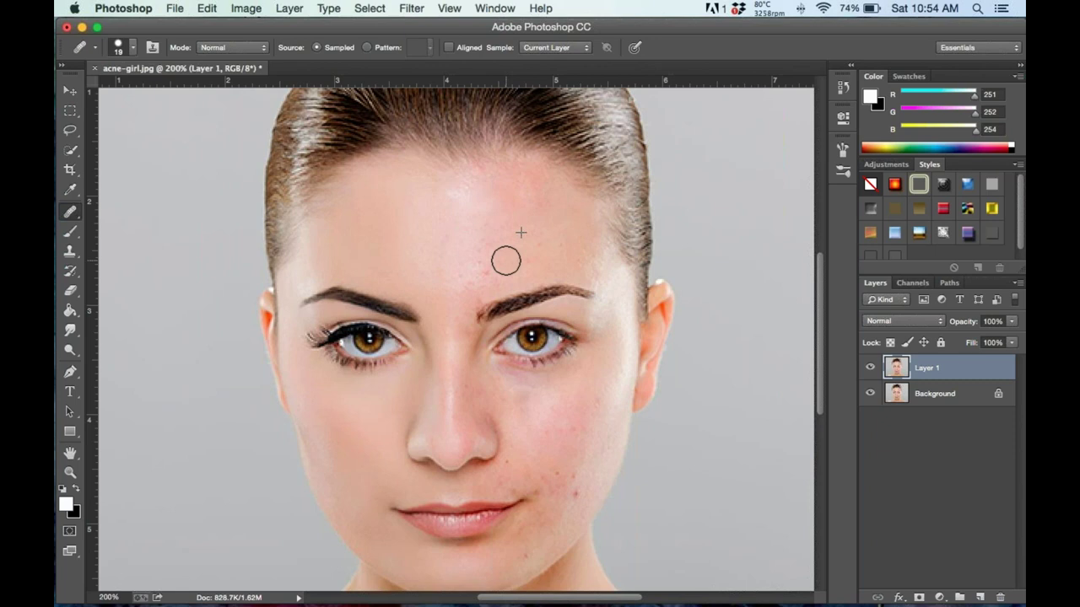
left_click_drag(506, 261, 507, 261)
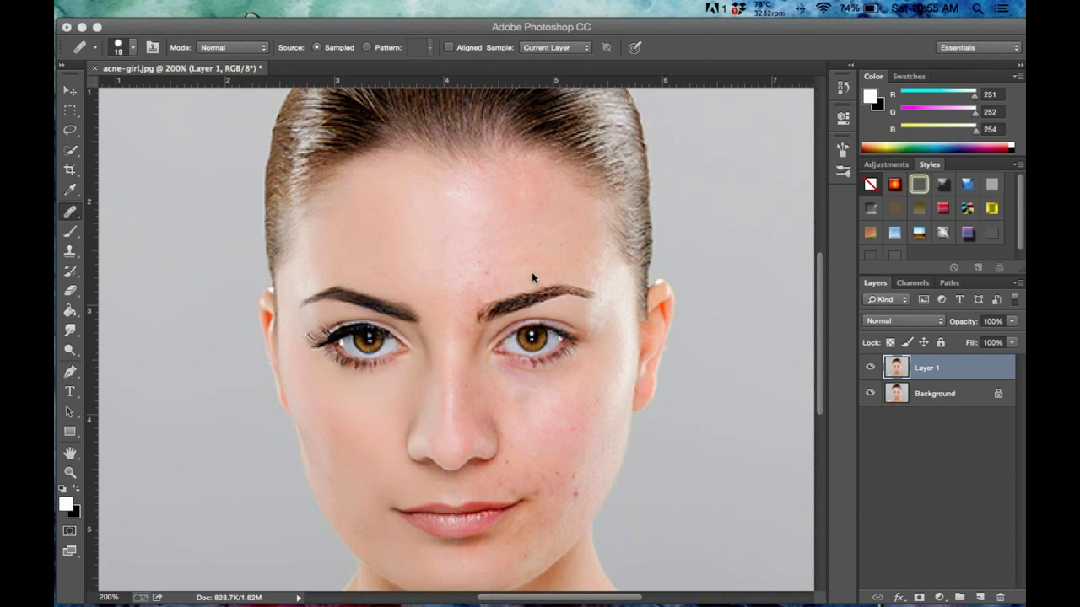
With the Patch tool, replace the blemishes above the inner eyebrow and the red spot on the lower cheek with clean skin, clearing each selection.
left_click(71, 218)
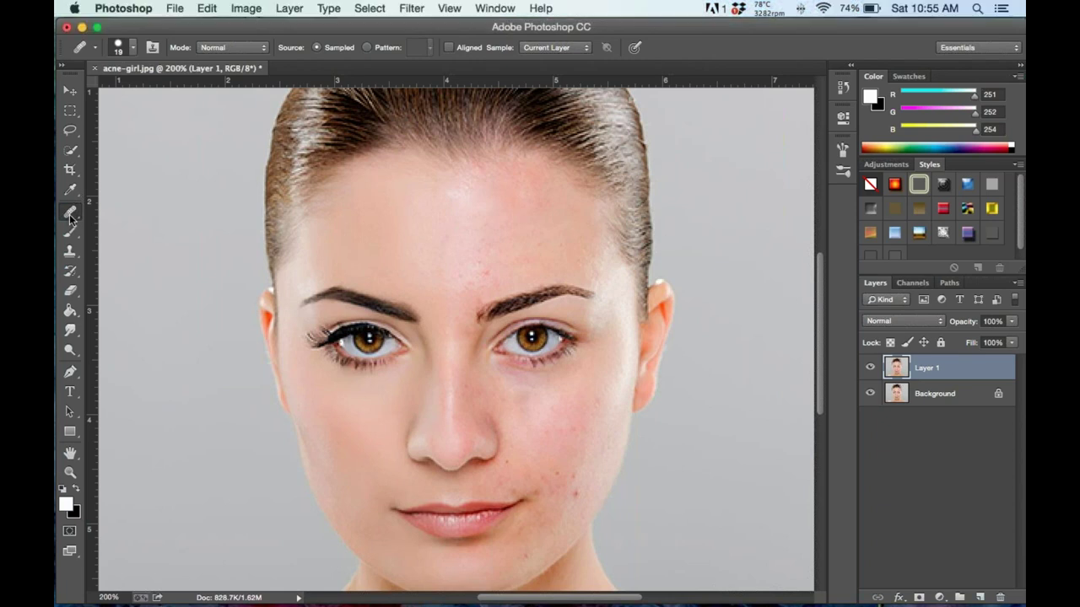
left_click(71, 218)
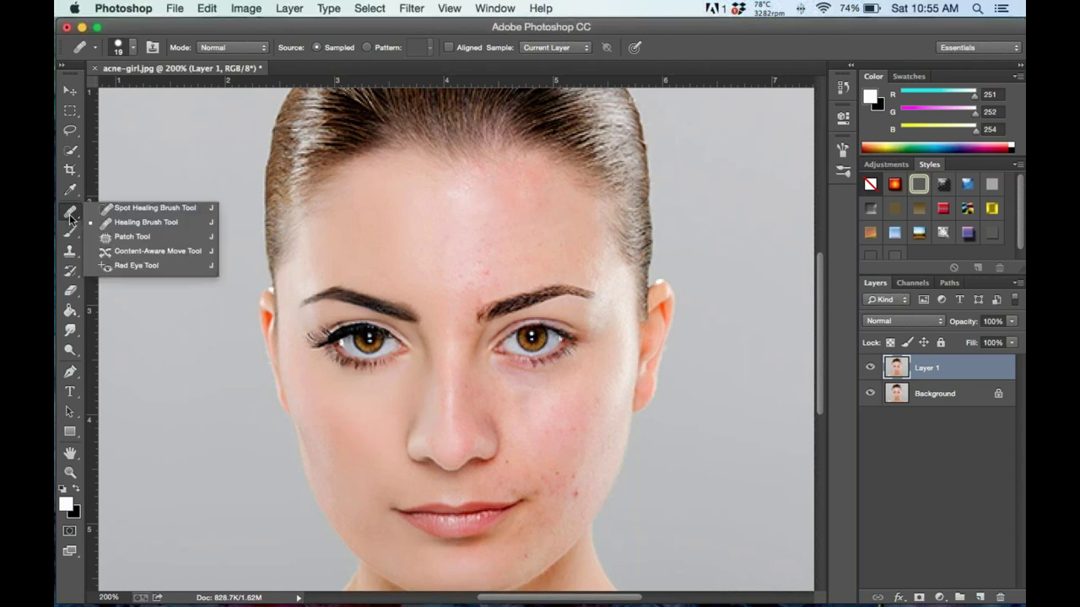
left_click(136, 236)
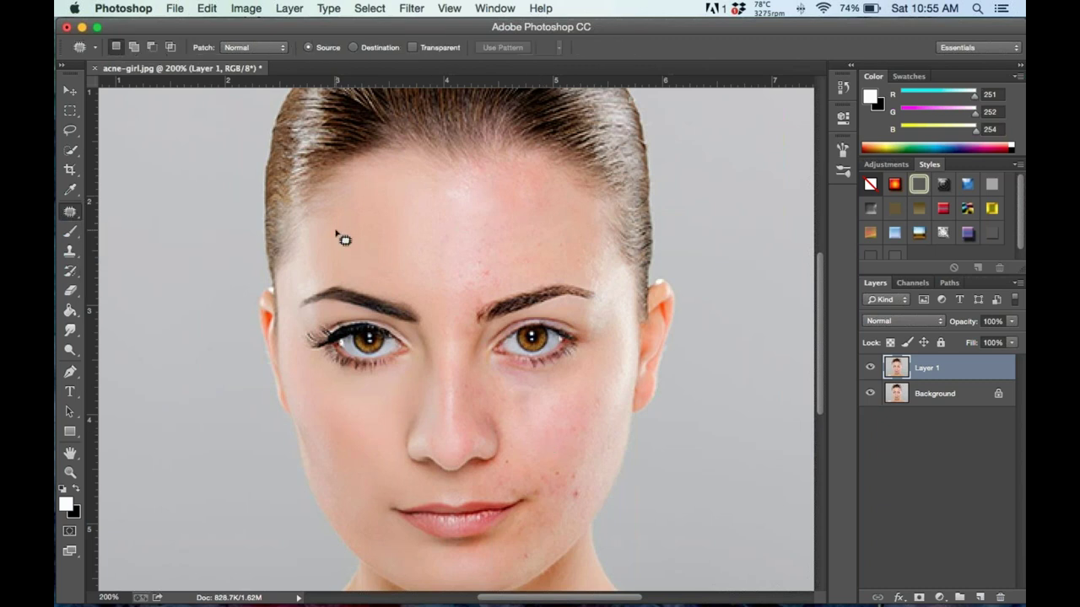
left_click(72, 216)
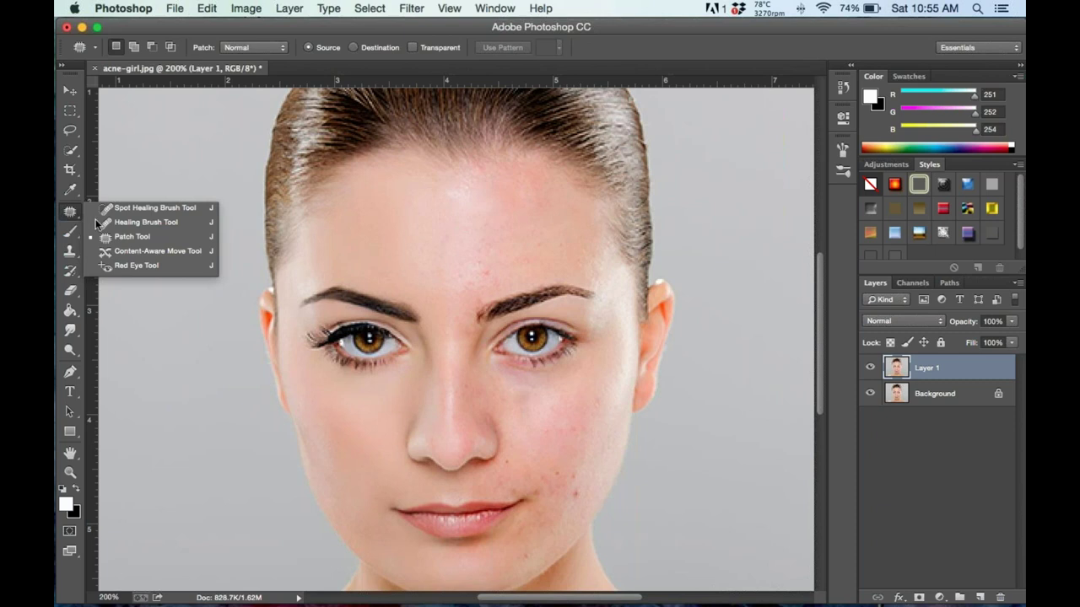
left_click(132, 237)
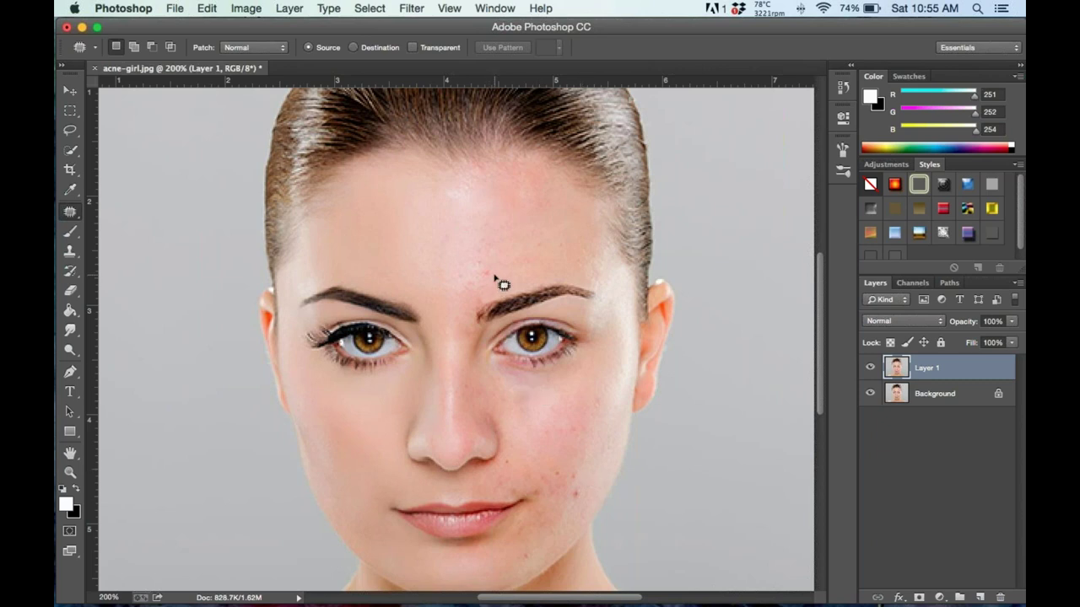
mouse_move(495, 277)
left_mouse_down()
mouse_move(471, 287)
mouse_move(460, 267)
mouse_move(491, 257)
mouse_move(493, 279)
left_mouse_up()
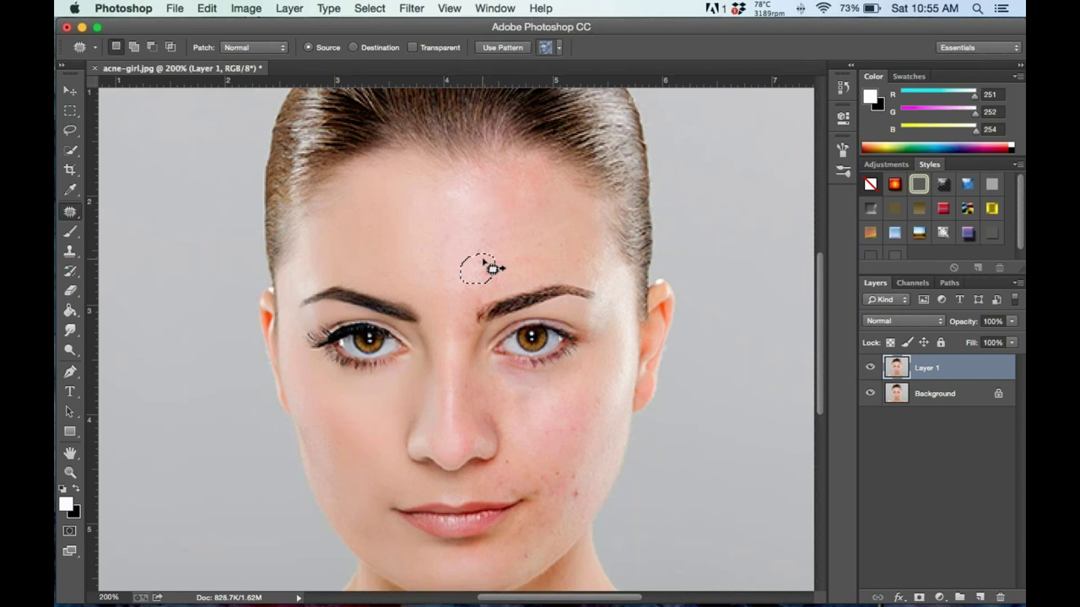
left_click_drag(492, 268, 500, 247)
left_click_drag(501, 248, 503, 249)
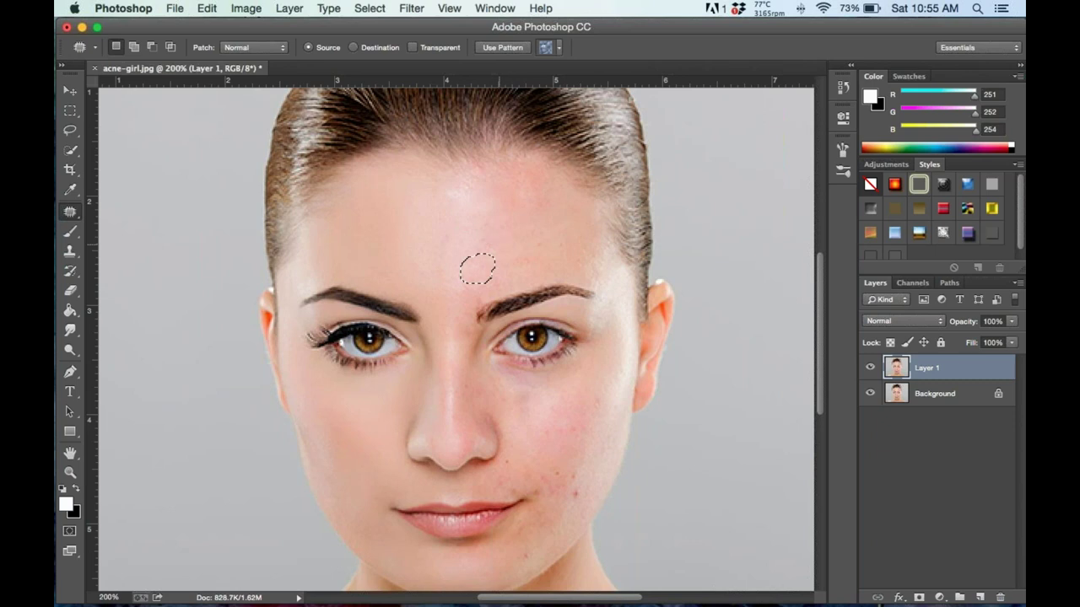
left_click(538, 278)
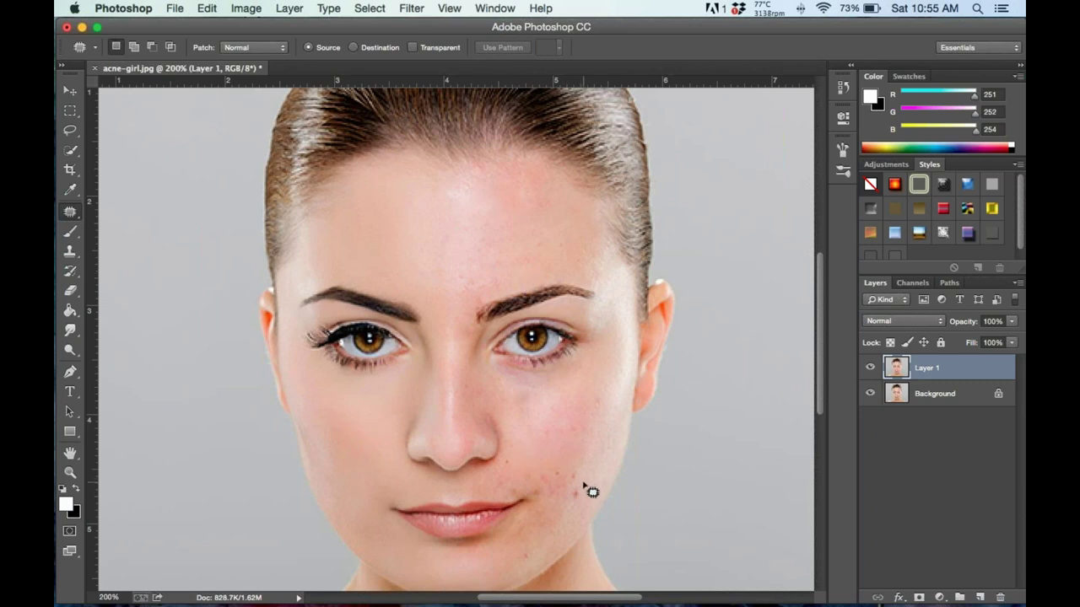
mouse_move(581, 484)
left_mouse_down()
mouse_move(571, 501)
mouse_move(581, 508)
mouse_move(580, 488)
left_mouse_up()
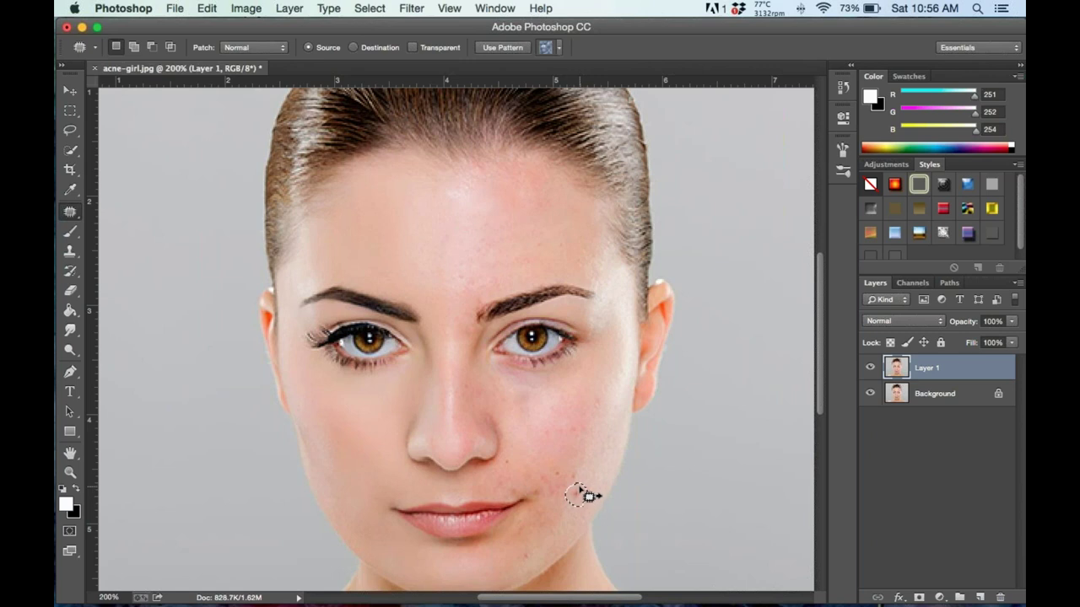
key("super+d")
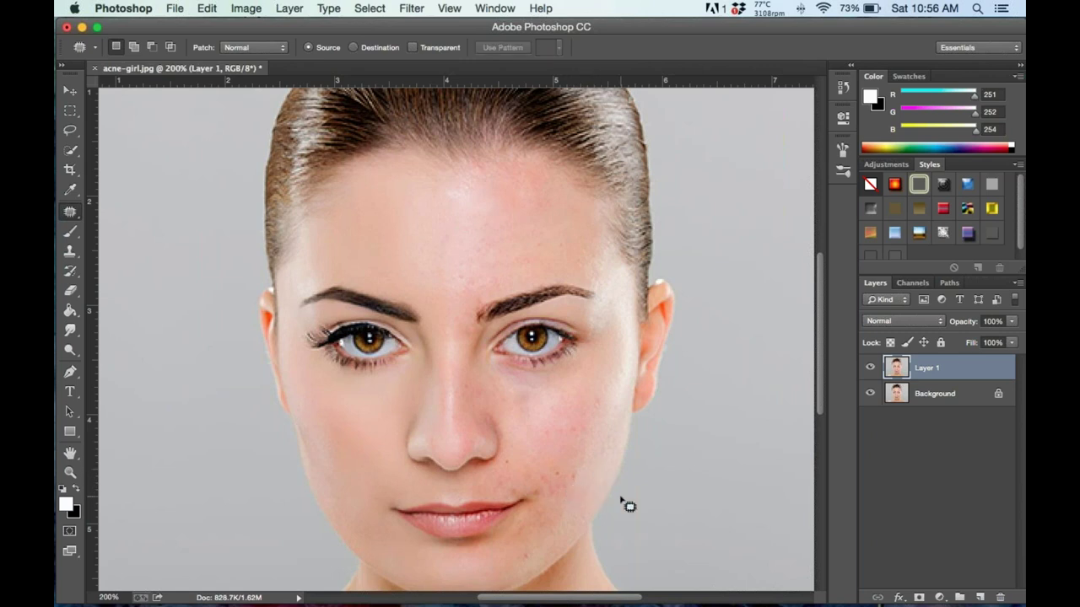
Try the Content-Aware Move tool by outlining the eyebrow above the blemished cheek and shifting it up the forehead and back down.
left_click(76, 210)
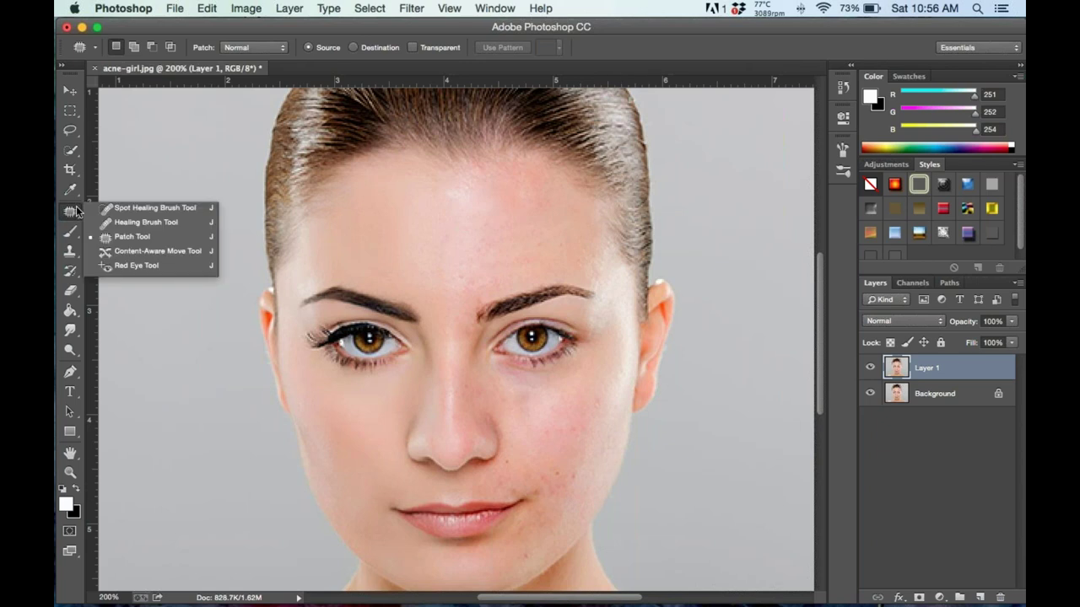
left_click(135, 251)
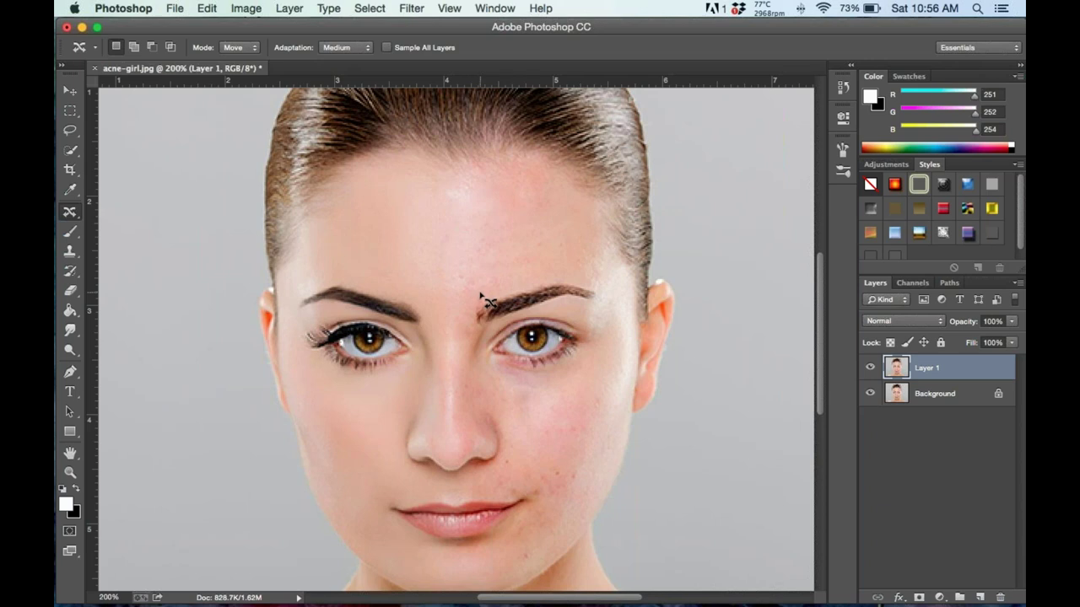
mouse_move(480, 294)
left_mouse_down()
mouse_move(491, 326)
mouse_move(569, 300)
mouse_move(605, 302)
mouse_move(563, 283)
mouse_move(475, 311)
left_mouse_up()
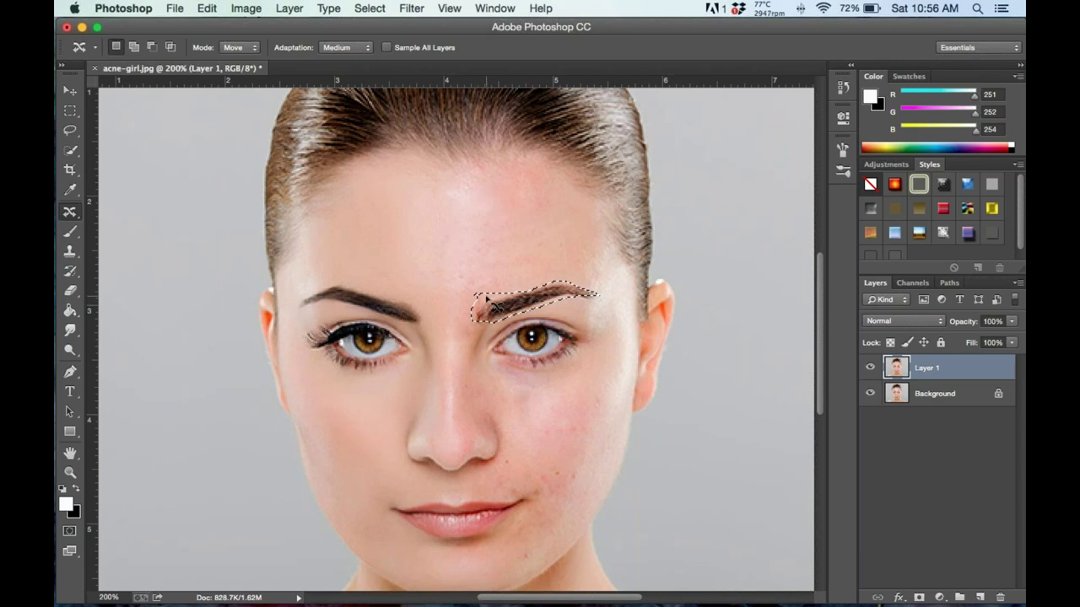
left_click_drag(487, 301, 465, 234)
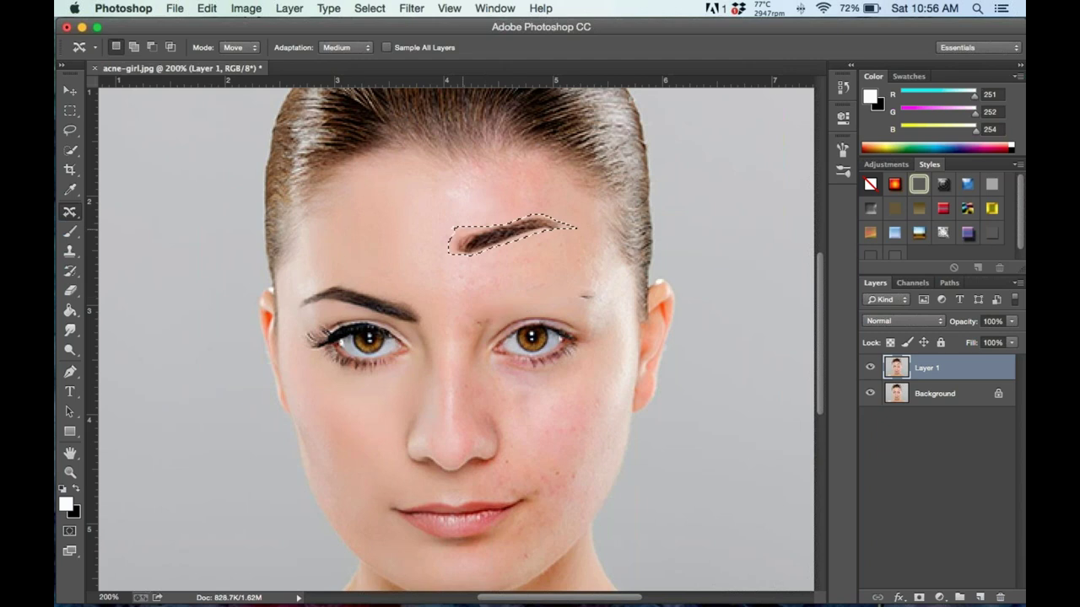
left_click_drag(465, 233, 499, 301)
Undo both Content-Aware moves of the eyebrow.
left_click(207, 9)
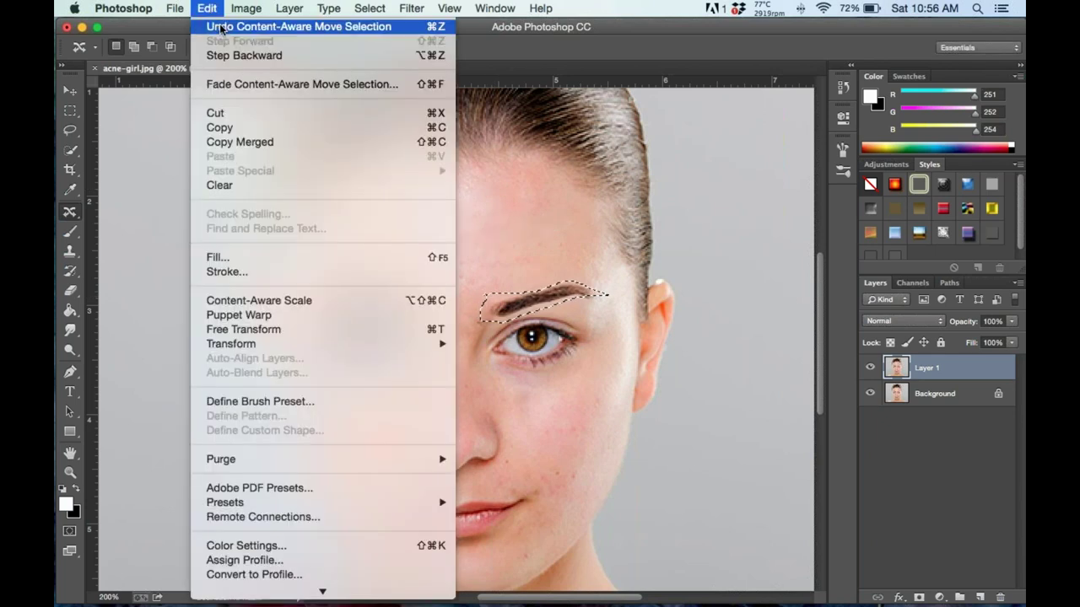
left_click(221, 28)
left_click(206, 9)
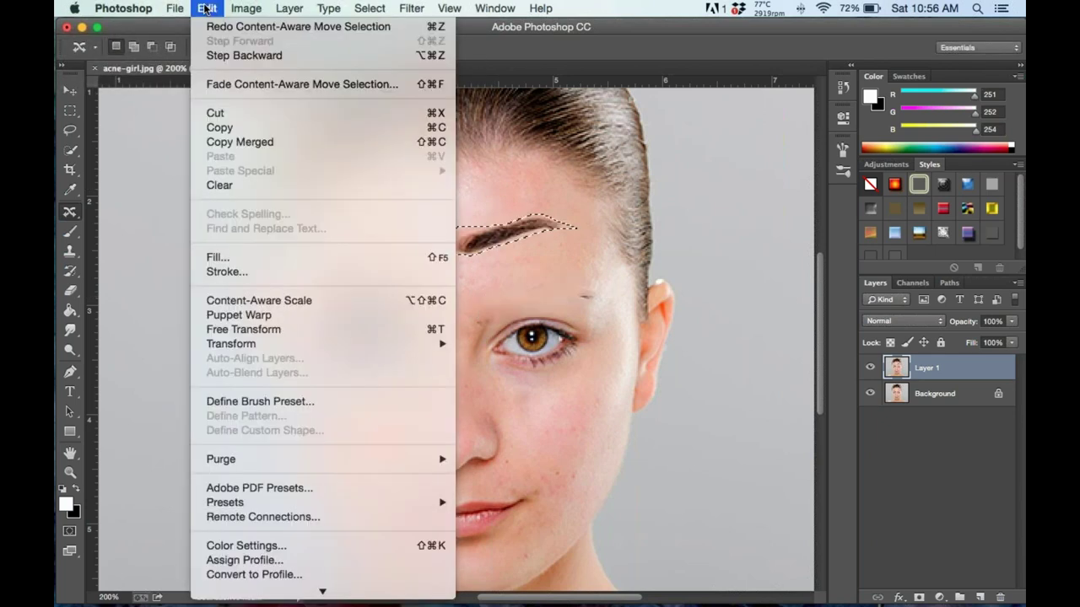
left_click(227, 54)
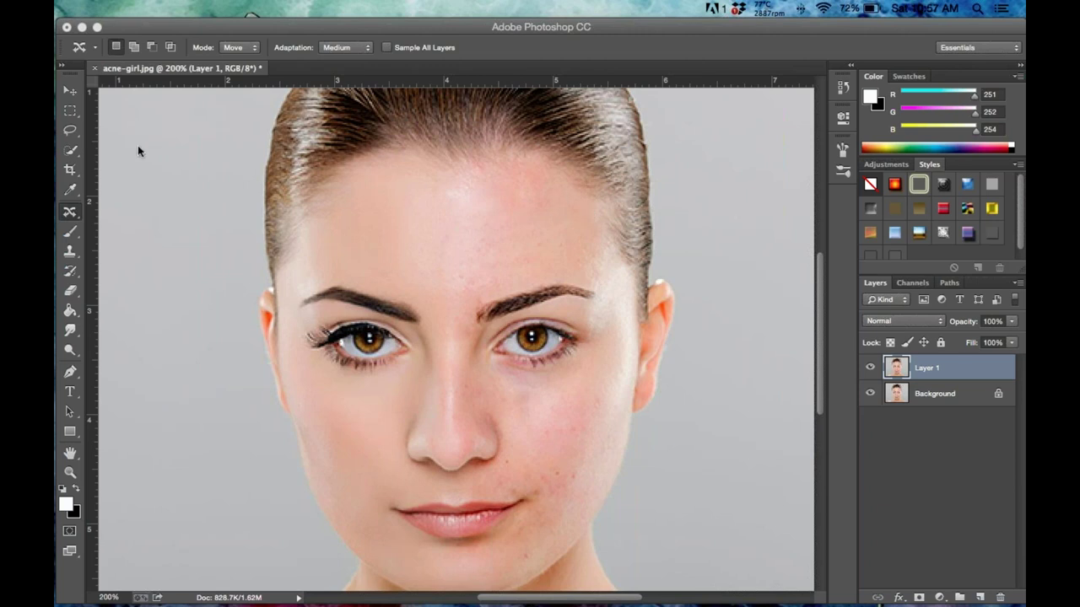
Activate the Red Eye tool over the eyes.
left_click(75, 213)
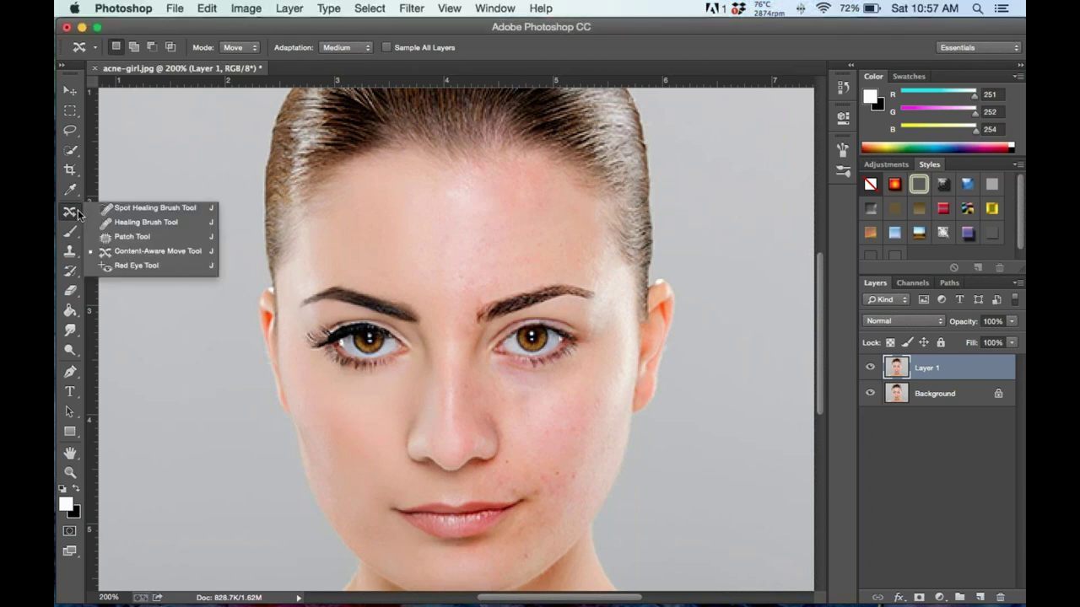
left_click(141, 267)
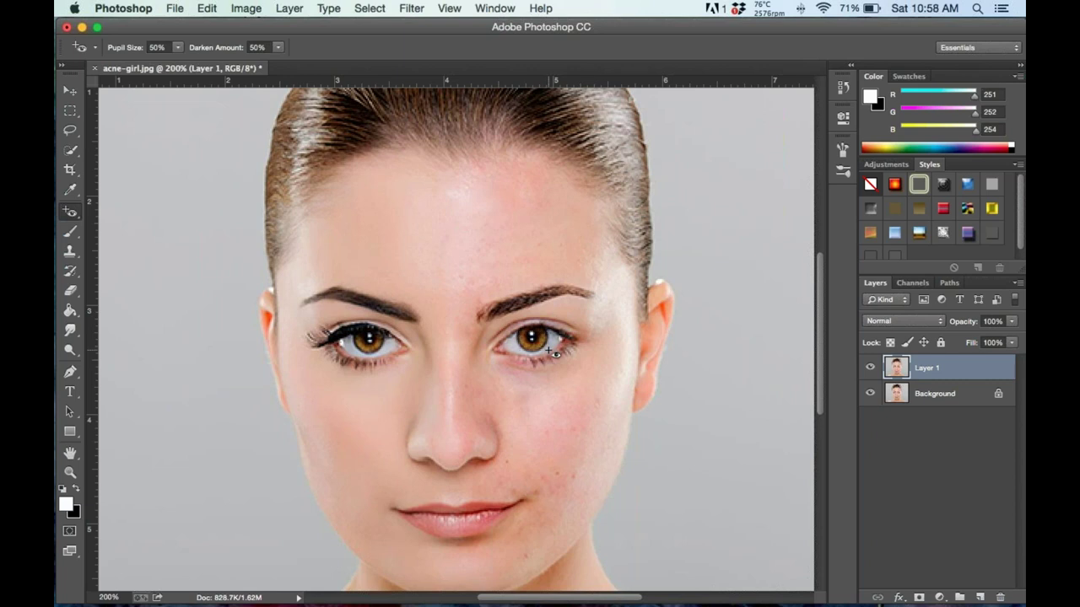
key("Return")
Switch from the Red Eye tool to the Healing Brush and clear the selection around the eyebrow.
left_click(70, 212)
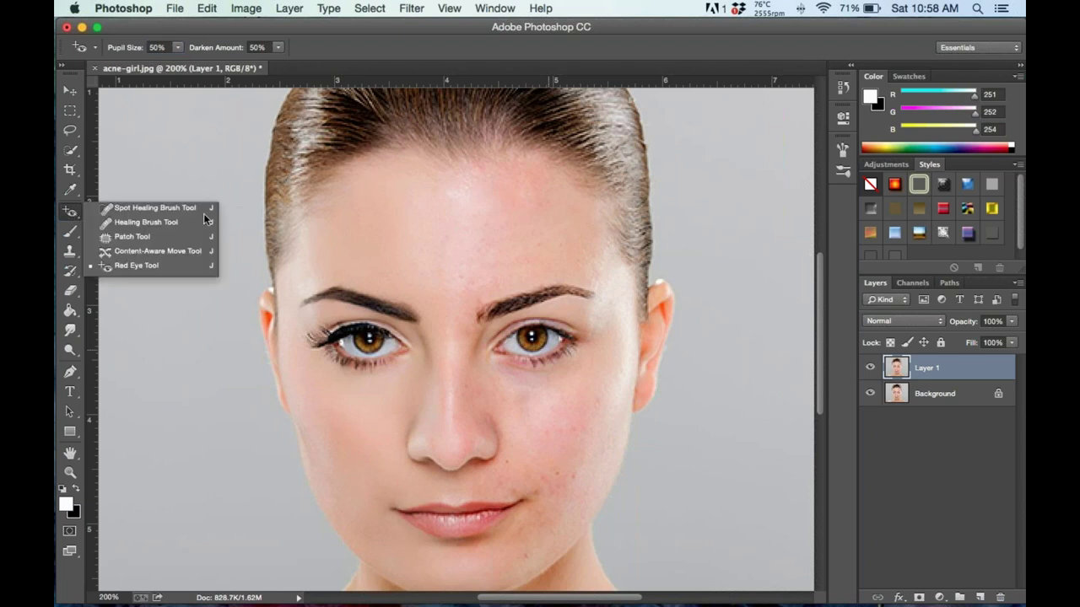
left_click(145, 210)
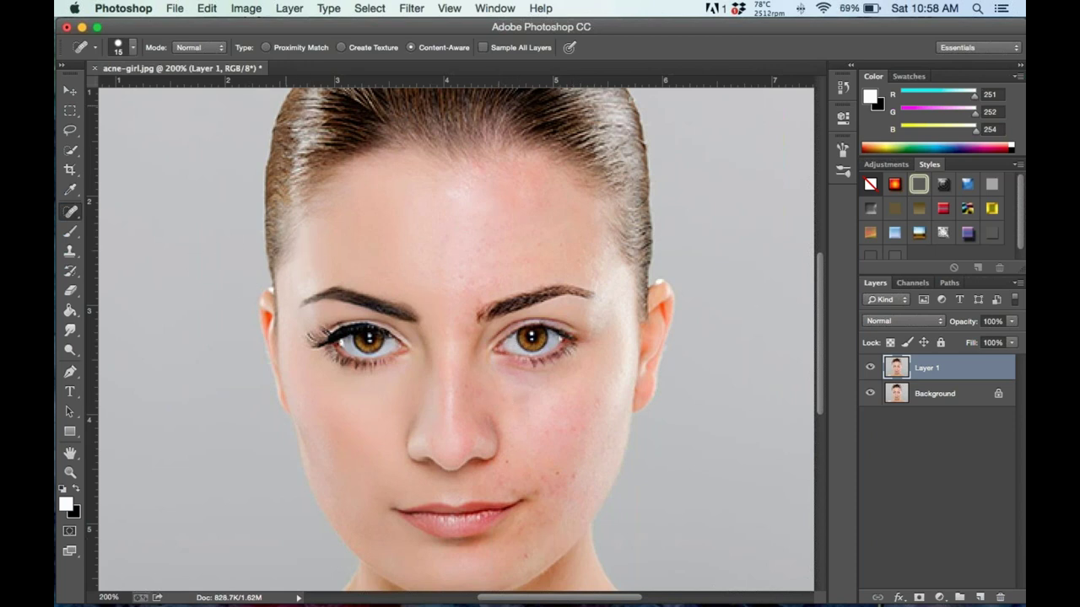
left_click_drag(70, 212, 127, 218)
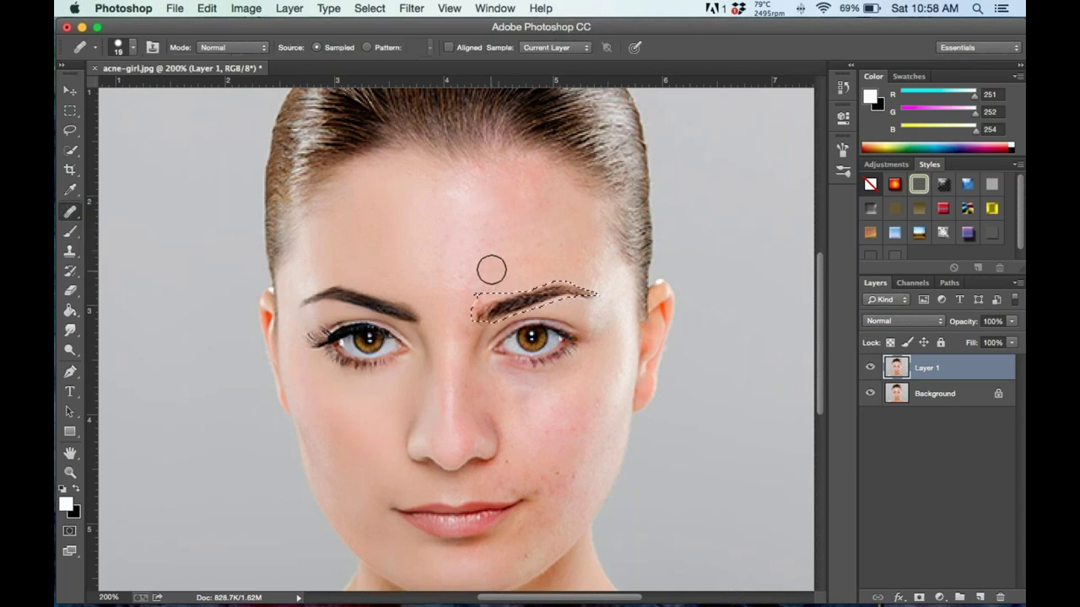
key("ctrl+d")
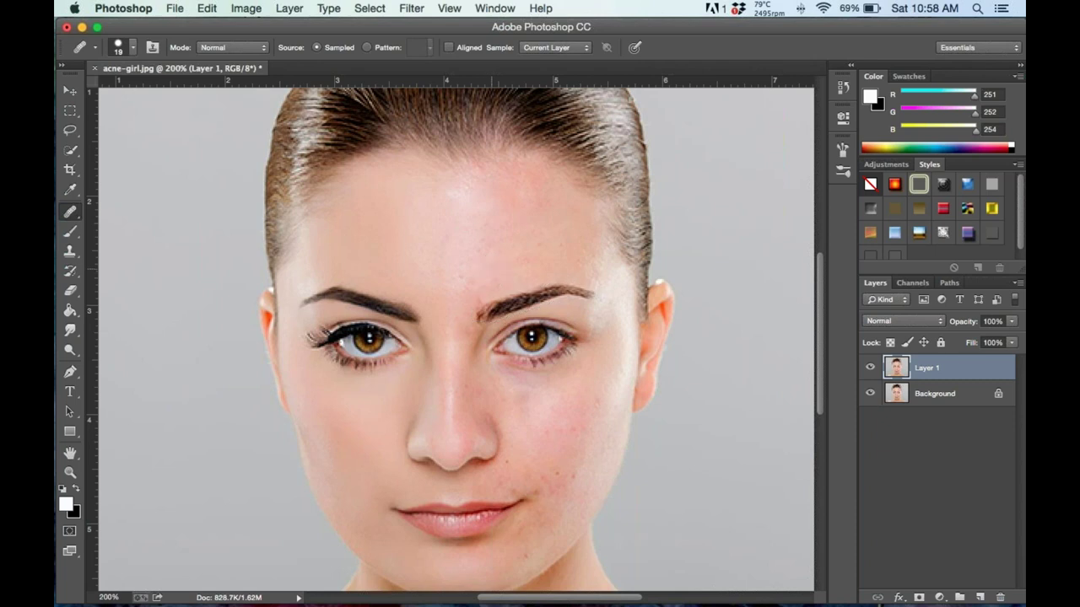
Using the Spot Healing Brush at size 15, paint over the remaining spots and redness across the middle and side of the forehead.
left_click(70, 212)
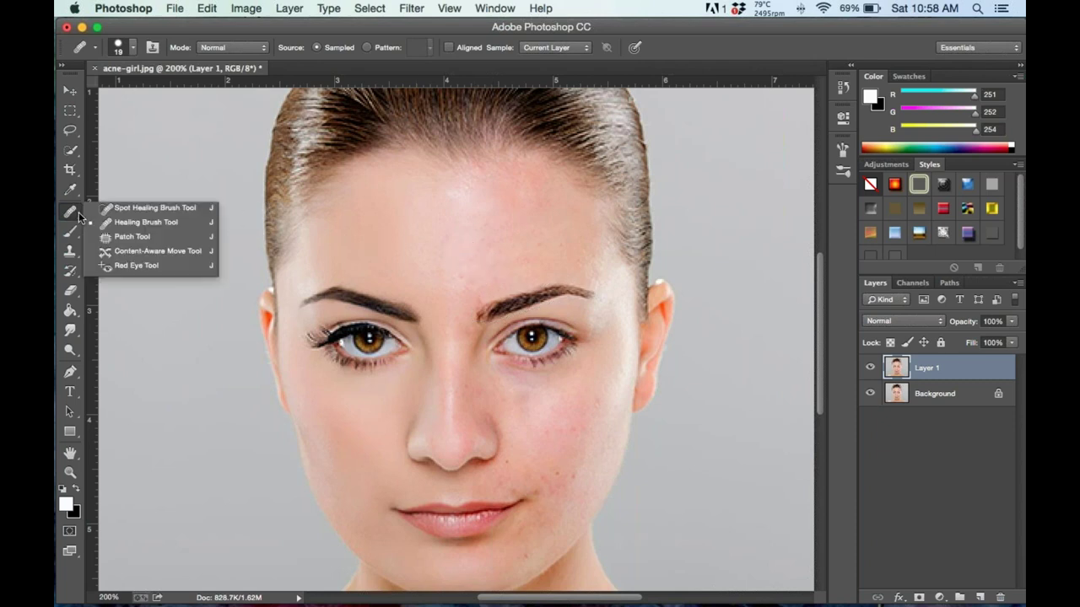
left_click(135, 209)
left_click(465, 228)
mouse_move(483, 224)
left_mouse_down()
mouse_move(461, 202)
mouse_move(451, 238)
mouse_move(464, 245)
mouse_move(466, 278)
mouse_move(455, 283)
left_mouse_up()
mouse_move(503, 284)
left_mouse_down()
mouse_move(468, 283)
mouse_move(500, 273)
mouse_move(478, 240)
left_mouse_up()
left_click_drag(470, 241, 481, 234)
mouse_move(499, 233)
left_mouse_down()
mouse_move(530, 214)
mouse_move(472, 213)
left_mouse_up()
left_click(501, 231)
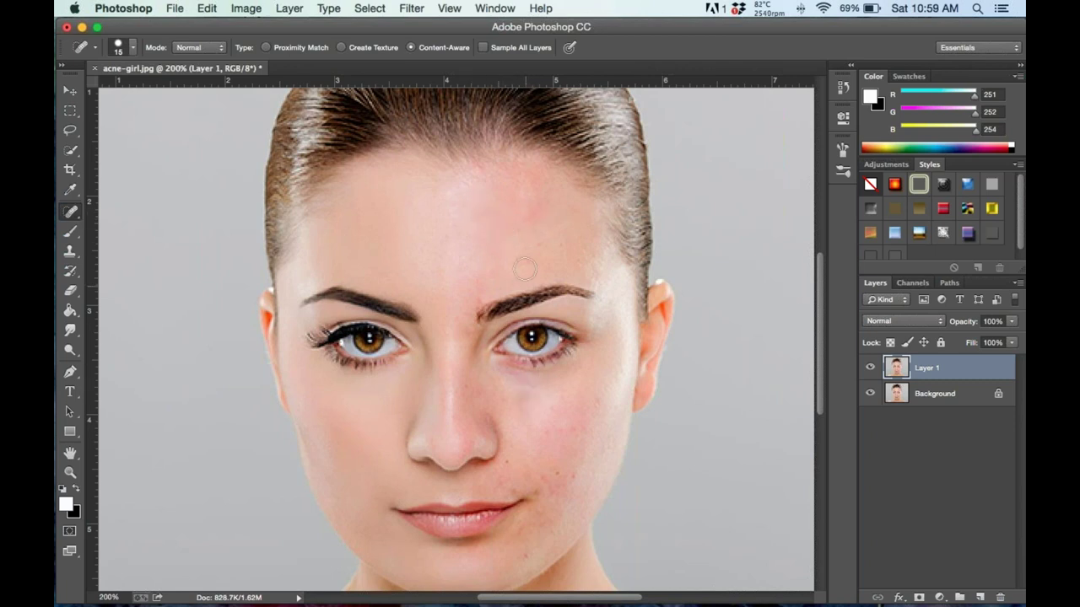
mouse_move(528, 221)
left_mouse_down()
mouse_move(516, 207)
mouse_move(482, 202)
left_mouse_up()
mouse_move(510, 228)
left_mouse_down()
mouse_move(473, 217)
mouse_move(513, 221)
left_mouse_up()
Paint over the red spots on the cheek, from below the eye to beside the mouth, with the Spot Healing Brush.
mouse_move(548, 434)
left_mouse_down()
mouse_move(516, 399)
mouse_move(547, 405)
mouse_move(519, 393)
left_mouse_up()
mouse_move(533, 408)
left_mouse_down()
mouse_move(578, 427)
mouse_move(582, 400)
left_mouse_up()
mouse_move(576, 458)
left_mouse_down()
mouse_move(580, 494)
mouse_move(565, 477)
mouse_move(544, 493)
mouse_move(517, 449)
left_mouse_up()
mouse_move(512, 475)
left_mouse_down()
mouse_move(545, 468)
mouse_move(520, 472)
left_mouse_up()
left_click_drag(544, 456, 549, 450)
left_click_drag(535, 444, 537, 441)
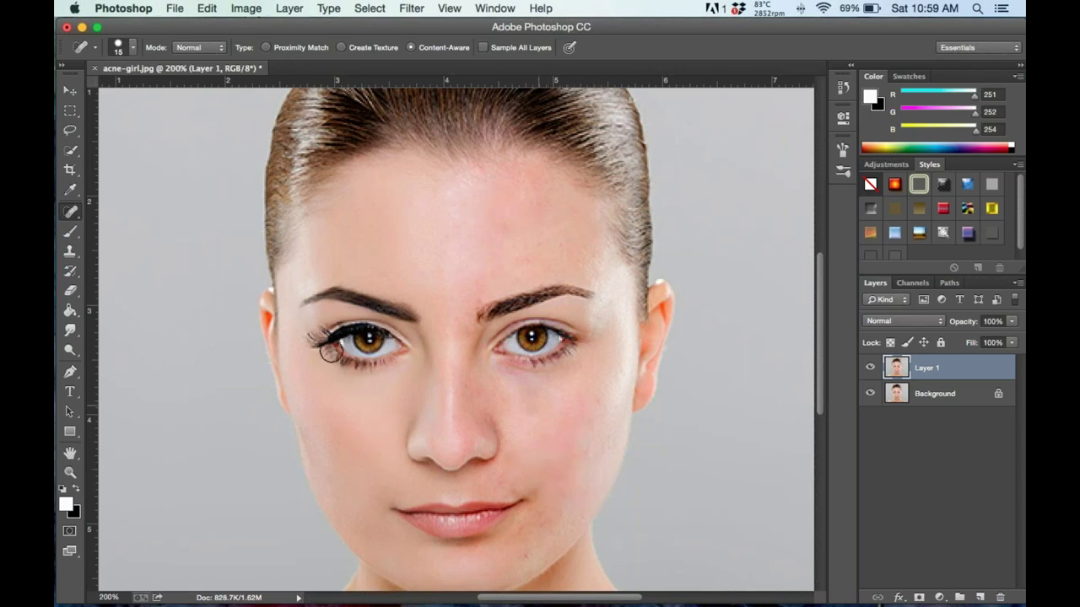
Switch to the Healing Brush at size 19 and clean up the remaining marks on the lower cheek and chin using sampled skin.
right_click(70, 211)
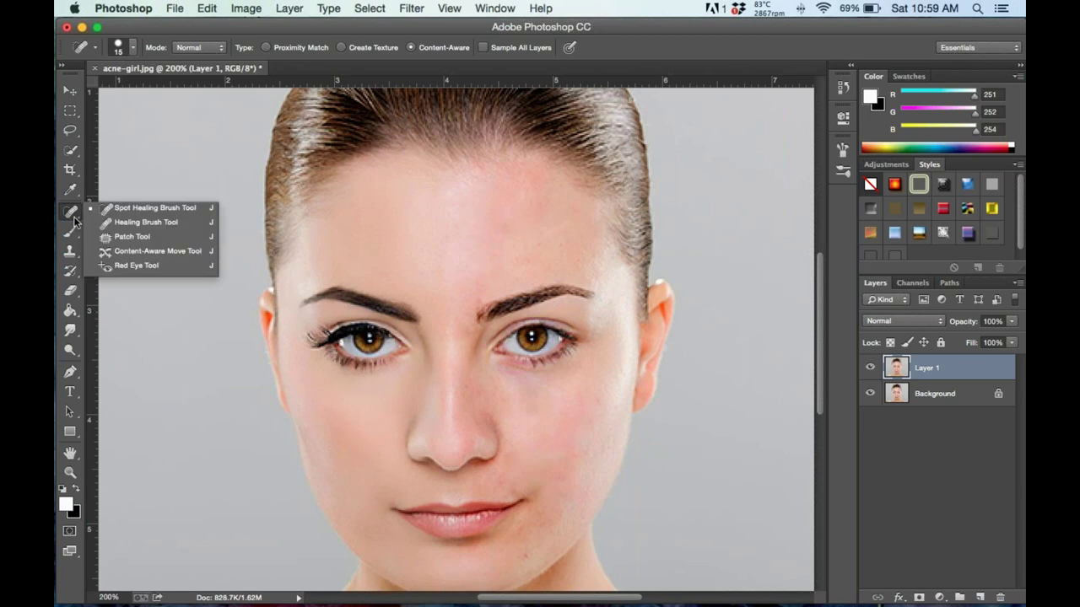
left_click(142, 224)
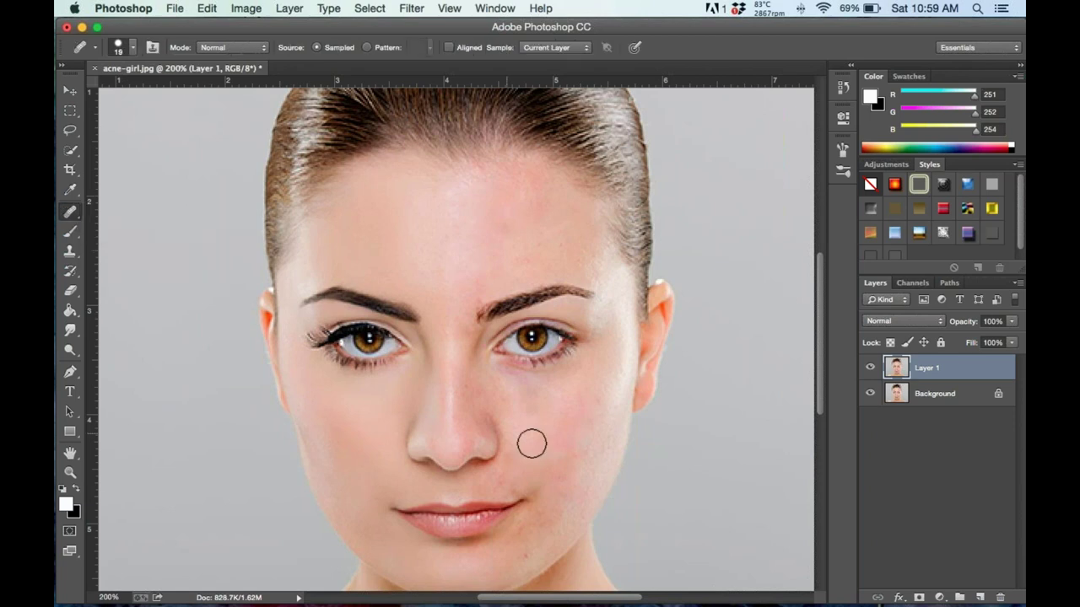
right_click(69, 214)
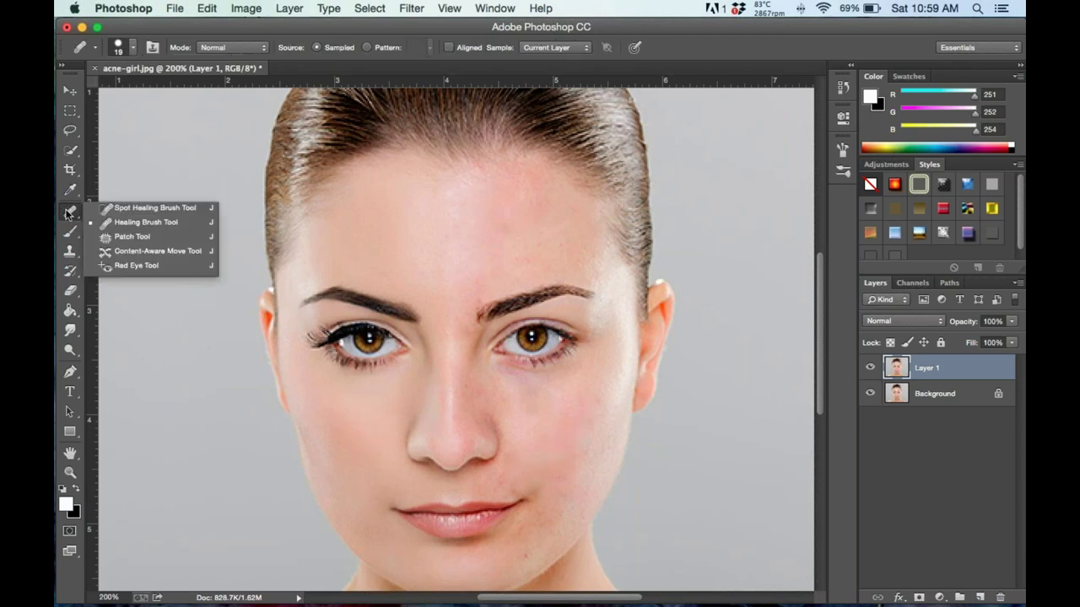
left_click(135, 222)
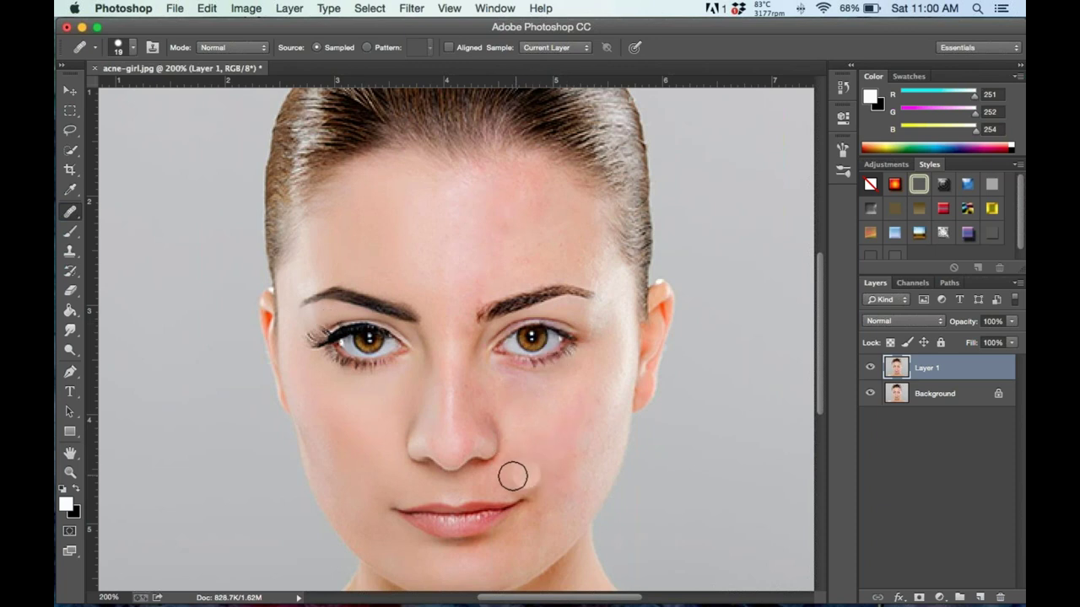
left_click(432, 224)
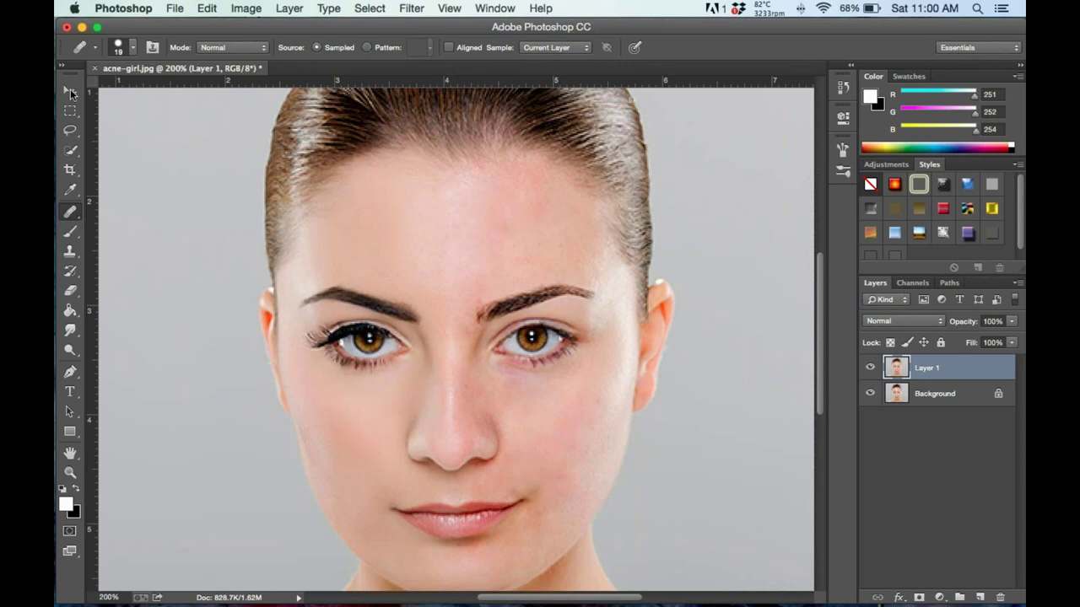
Open the recent file EYEBAG.jpg and duplicate its Background layer.
left_click(71, 91)
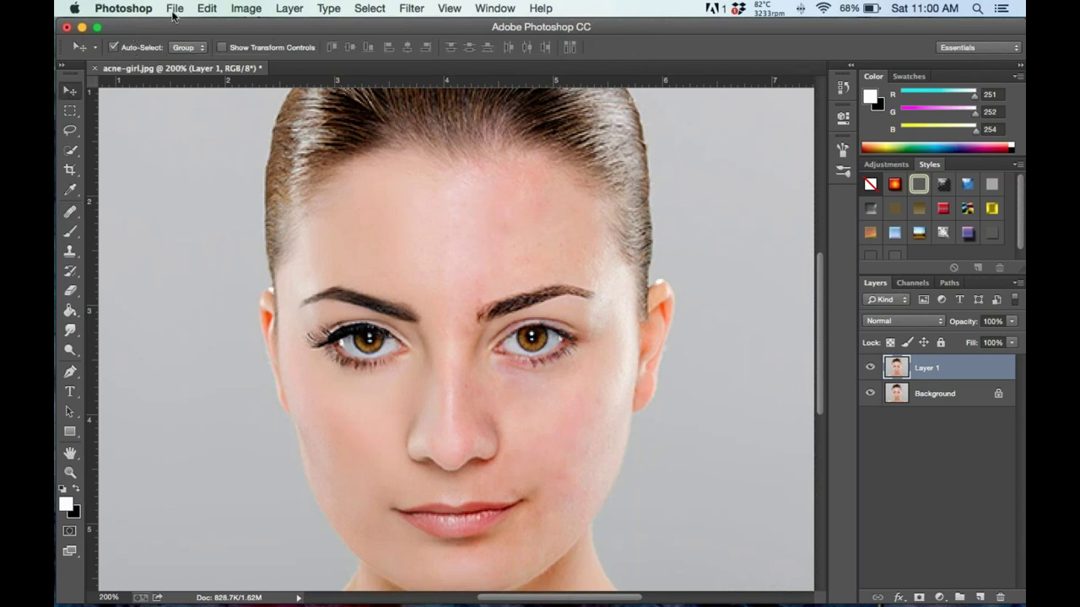
left_click(173, 10)
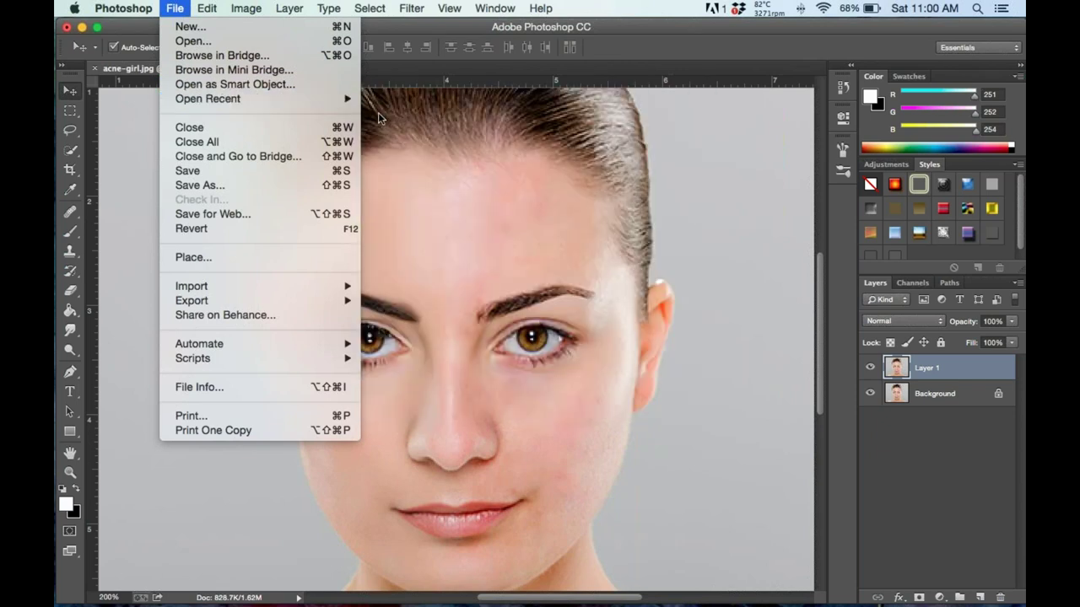
mouse_move(341, 99)
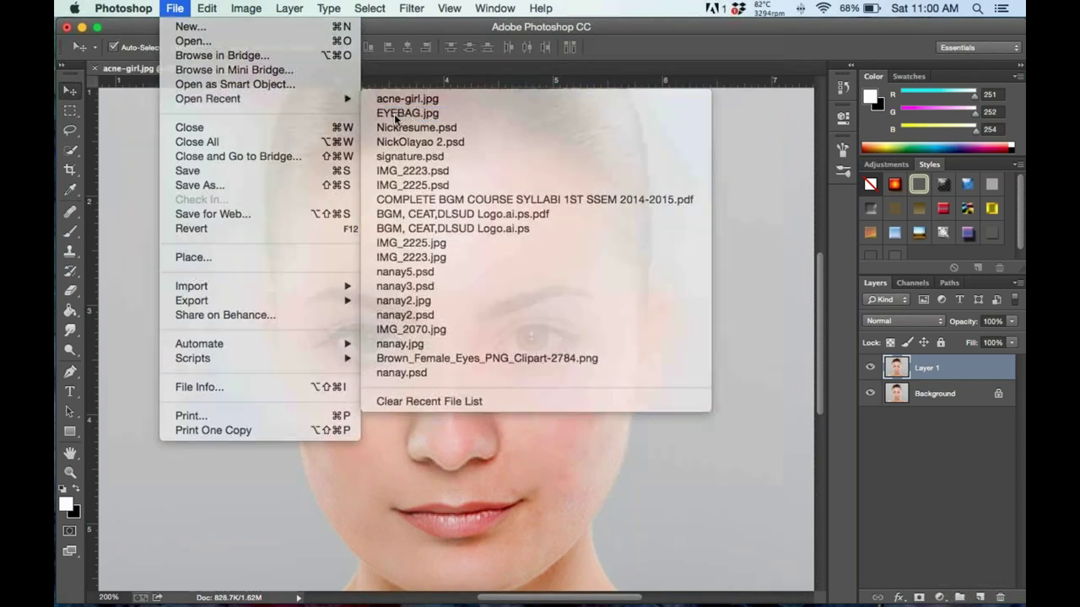
left_click(394, 115)
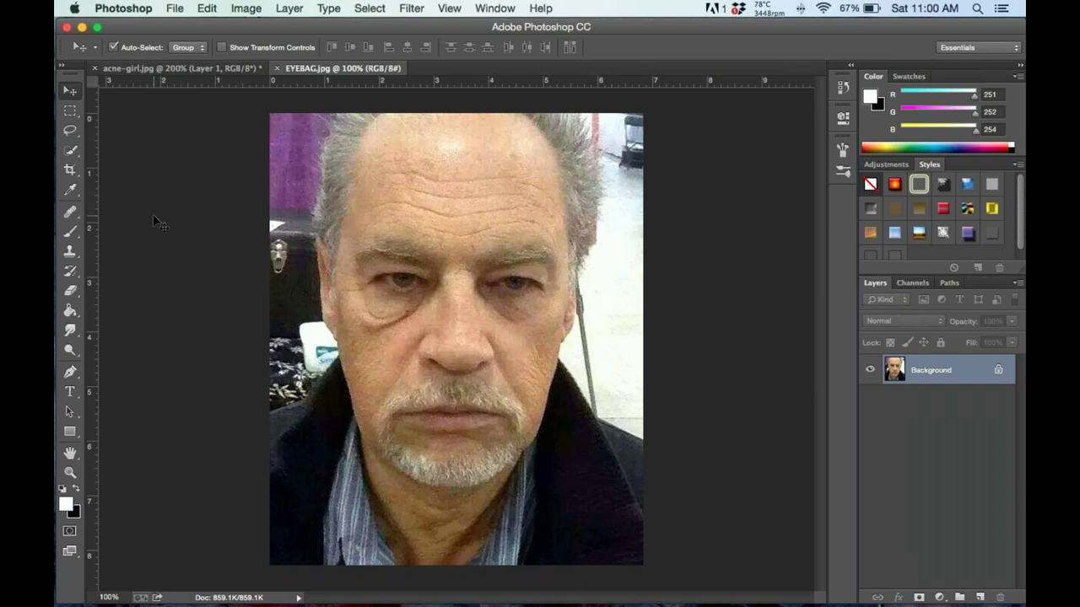
key("super+j")
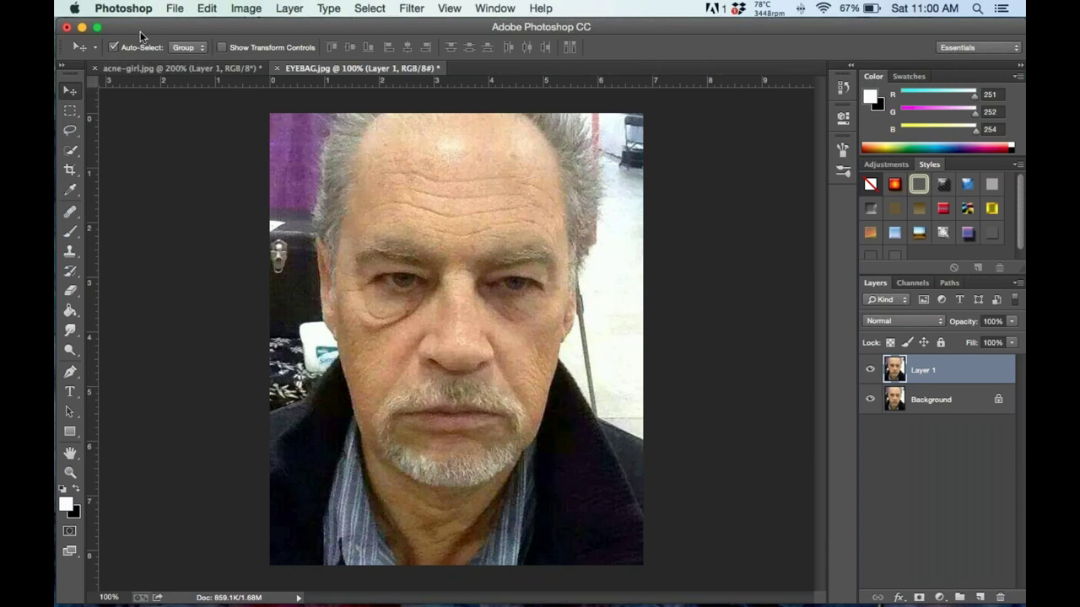
Paint over the wrinkles across the whole forehead with the Spot Healing Brush at size 15 in Content-Aware mode.
left_click(71, 213)
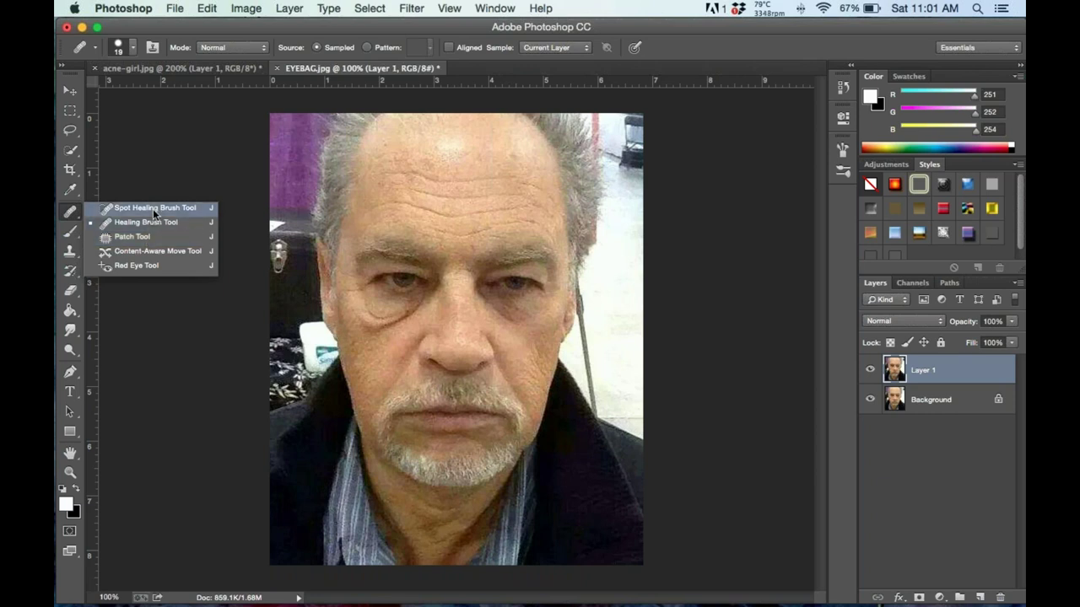
left_click(152, 208)
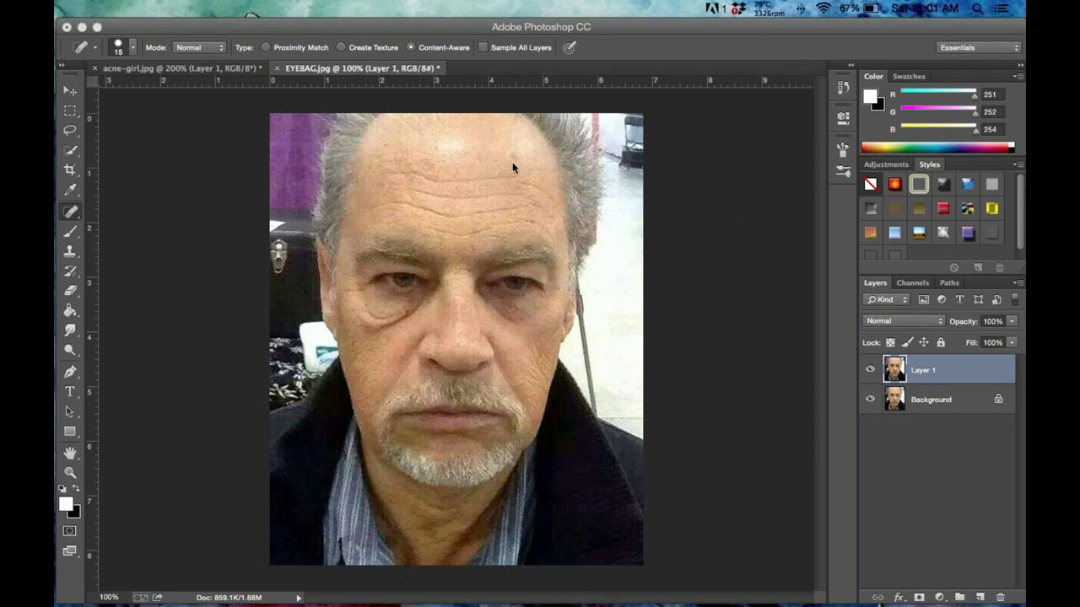
left_click(68, 218)
mouse_move(388, 176)
left_mouse_down()
mouse_move(496, 179)
mouse_move(448, 179)
left_mouse_up()
mouse_move(532, 182)
left_mouse_down()
mouse_move(463, 181)
mouse_move(494, 194)
mouse_move(415, 196)
left_mouse_up()
mouse_move(509, 199)
left_mouse_down()
mouse_move(442, 214)
mouse_move(372, 205)
left_mouse_up()
left_click_drag(466, 215, 527, 207)
mouse_move(530, 206)
left_mouse_down()
mouse_move(540, 206)
mouse_move(523, 192)
left_mouse_up()
left_click_drag(452, 184, 420, 180)
mouse_move(417, 166)
left_mouse_down()
mouse_move(406, 165)
mouse_move(421, 174)
mouse_move(410, 178)
left_mouse_up()
mouse_move(469, 233)
left_mouse_down()
mouse_move(427, 221)
mouse_move(515, 228)
left_mouse_up()
mouse_move(533, 221)
left_mouse_down()
mouse_move(457, 201)
mouse_move(456, 182)
mouse_move(426, 184)
left_mouse_up()
left_click(456, 203)
left_click_drag(512, 176, 513, 177)
left_click_drag(512, 155, 492, 151)
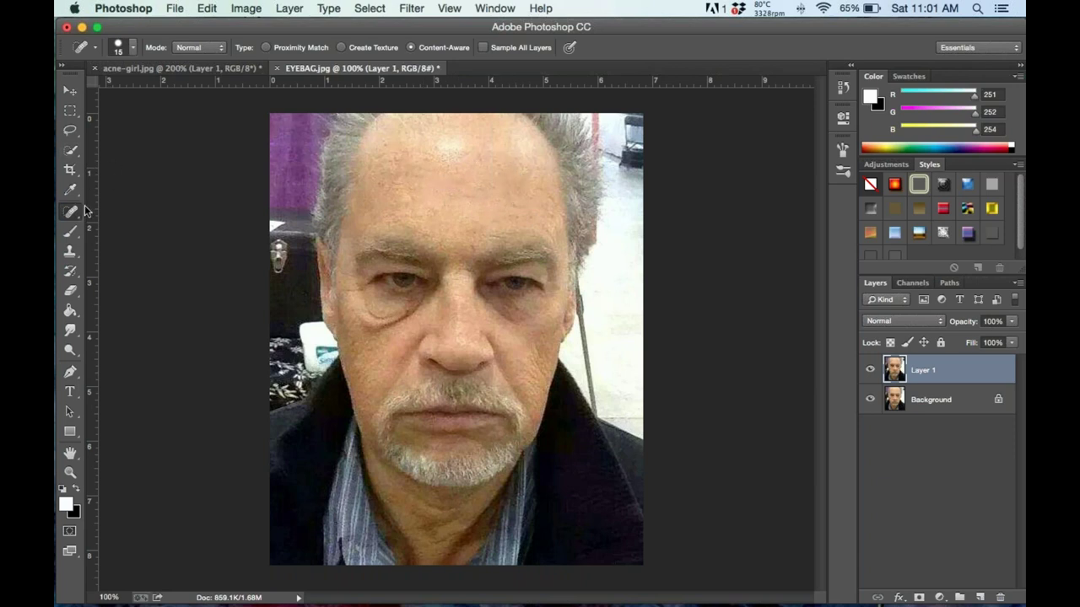
Switch to the Healing Brush at size 19 and even out the remaining forehead marks using skin sampled from the upper forehead.
left_click_drag(75, 215, 138, 222)
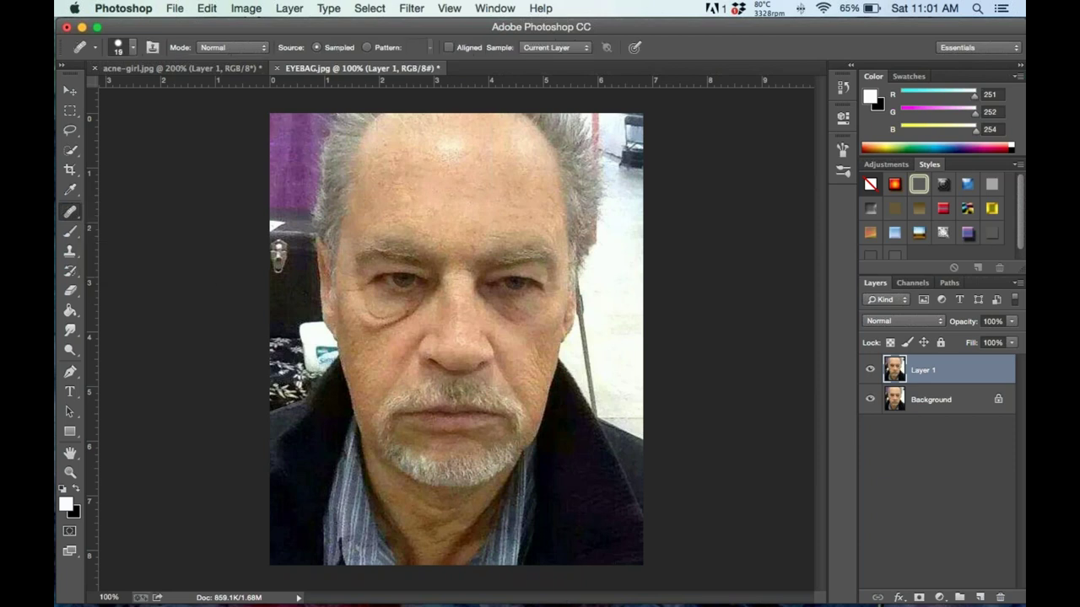
left_click(407, 155, "alt")
left_click(393, 189)
left_click(377, 172)
left_click(503, 203)
left_click(528, 186)
Heal the eye bag crease under the eye on the image's left side with the Healing Brush.
left_click_drag(388, 332, 403, 326)
left_click(380, 348)
left_click(398, 329)
left_click(408, 323)
left_click(406, 317)
left_click(406, 325)
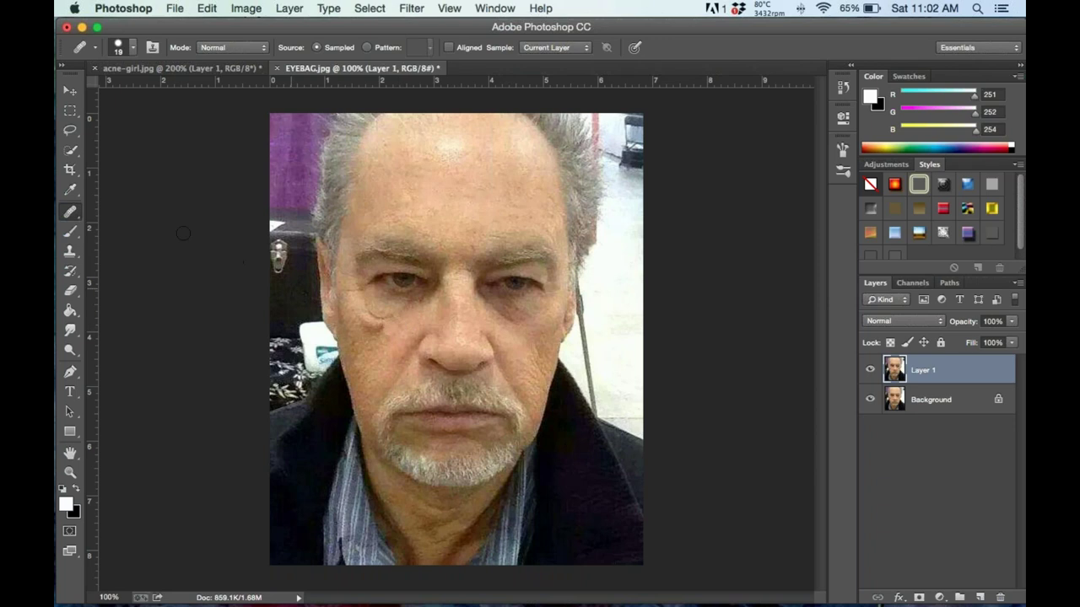
Paint over the rest of the left-hand eye bag and the skin beside that eye with the Spot Healing Brush at size 15.
left_click(79, 216)
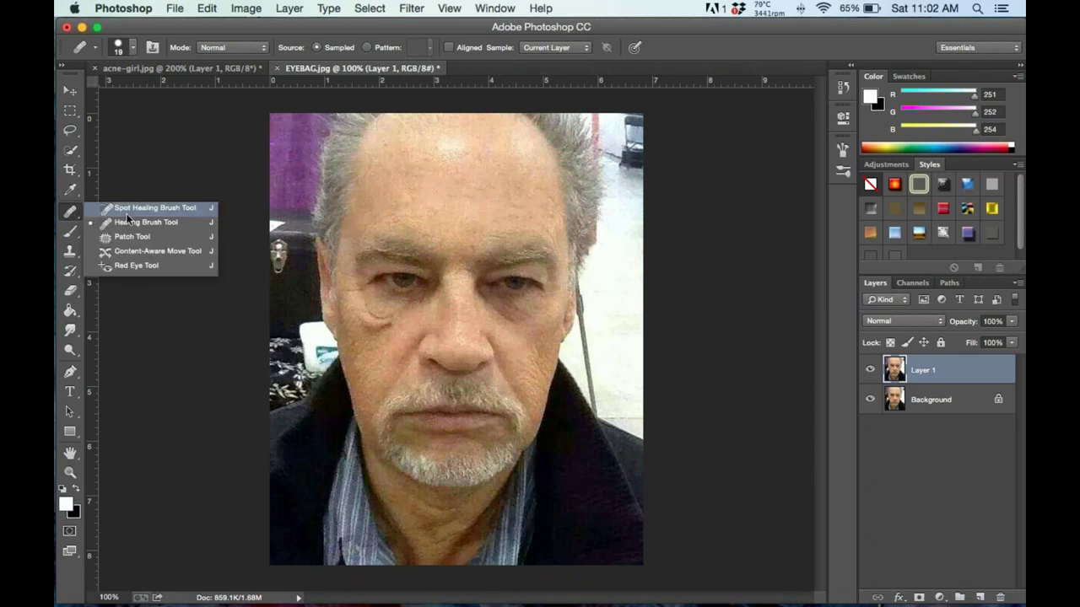
left_click(127, 214)
mouse_move(410, 313)
left_mouse_down()
mouse_move(377, 319)
mouse_move(375, 330)
mouse_move(344, 282)
left_mouse_up()
left_click(353, 302)
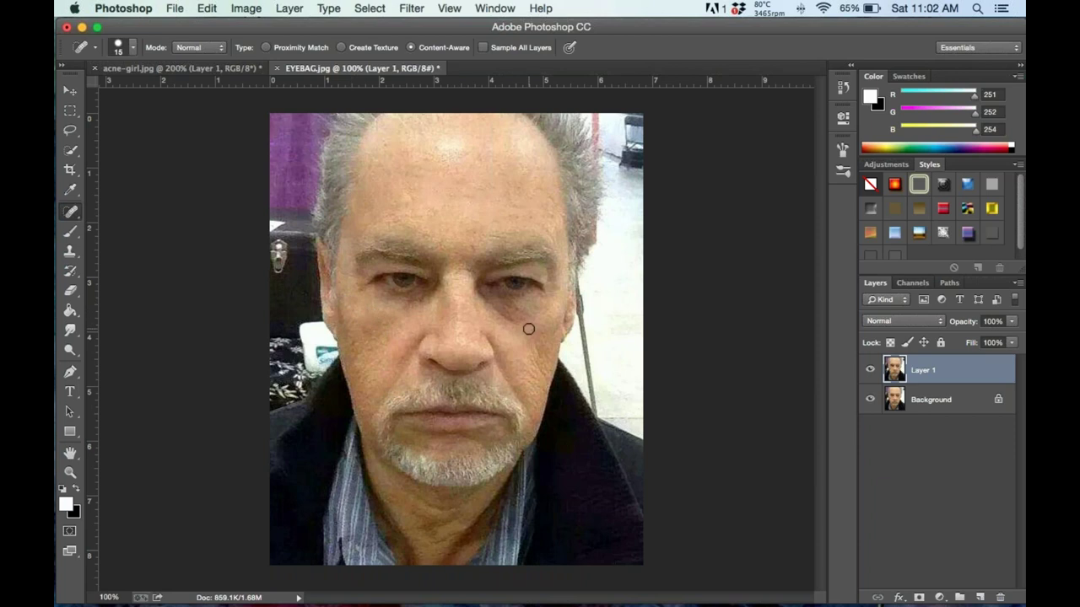
Remove the eye bag under the eye on the image's right side with the Spot Healing Brush.
mouse_move(521, 334)
left_mouse_down()
mouse_move(476, 293)
mouse_move(511, 317)
mouse_move(499, 310)
left_mouse_up()
left_click_drag(502, 314, 493, 308)
left_click(500, 329, "alt")
left_click(579, 269)
Smooth the area under the right-hand eye with the Healing Brush at size 19, sampling nearby skin.
left_click(71, 213, "alt")
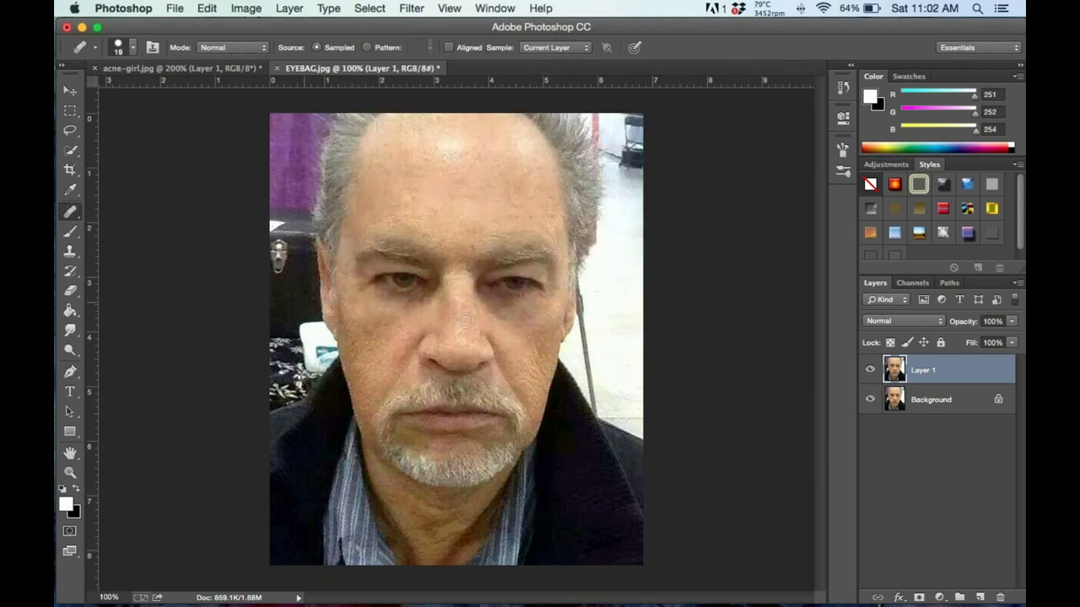
left_click(510, 312, "alt")
left_click_drag(508, 331, 505, 306)
left_click_drag(486, 307, 480, 301)
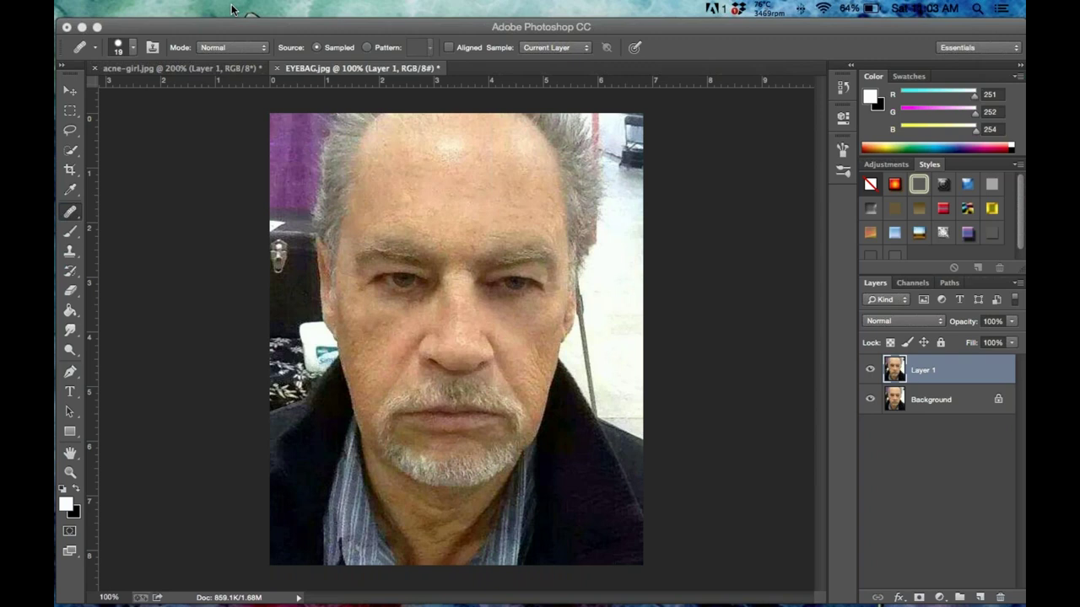
Open the Liquify filter on the retouched Layer 1.
left_click(169, 129)
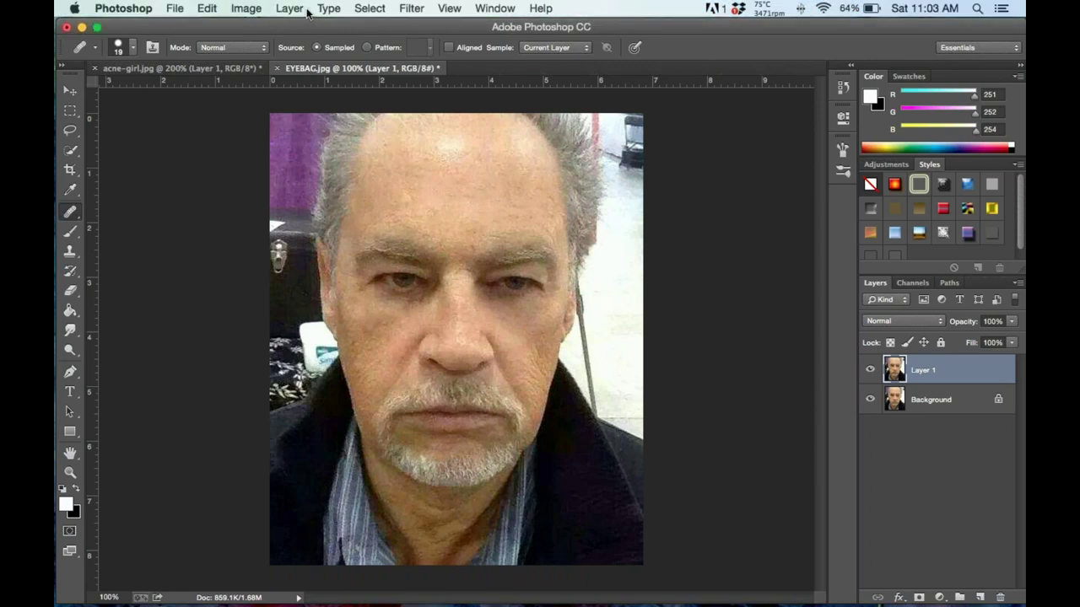
left_click(408, 9)
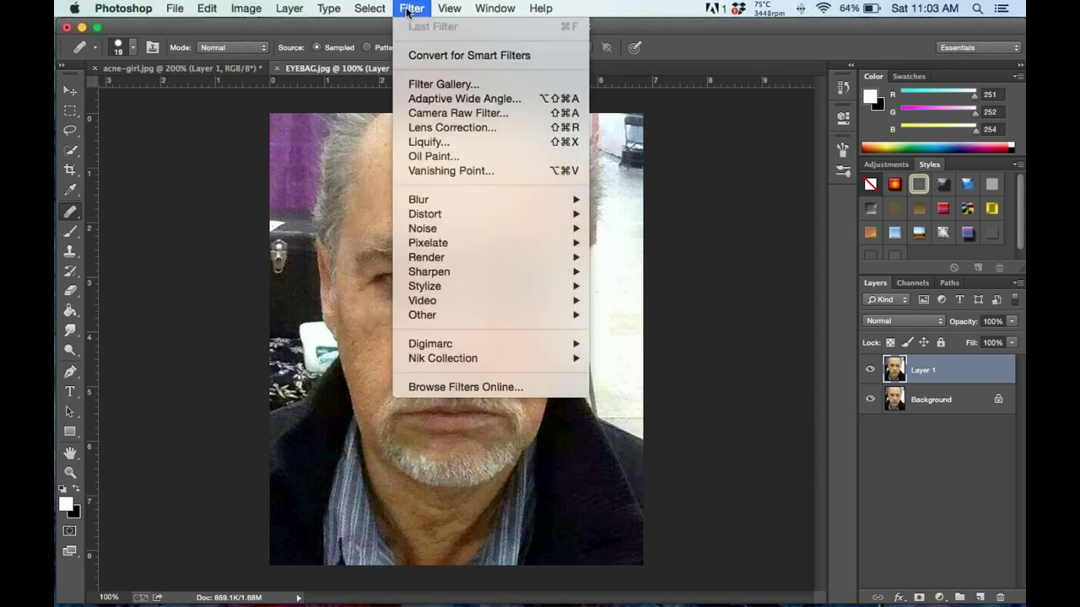
left_click(456, 141)
left_click(657, 269)
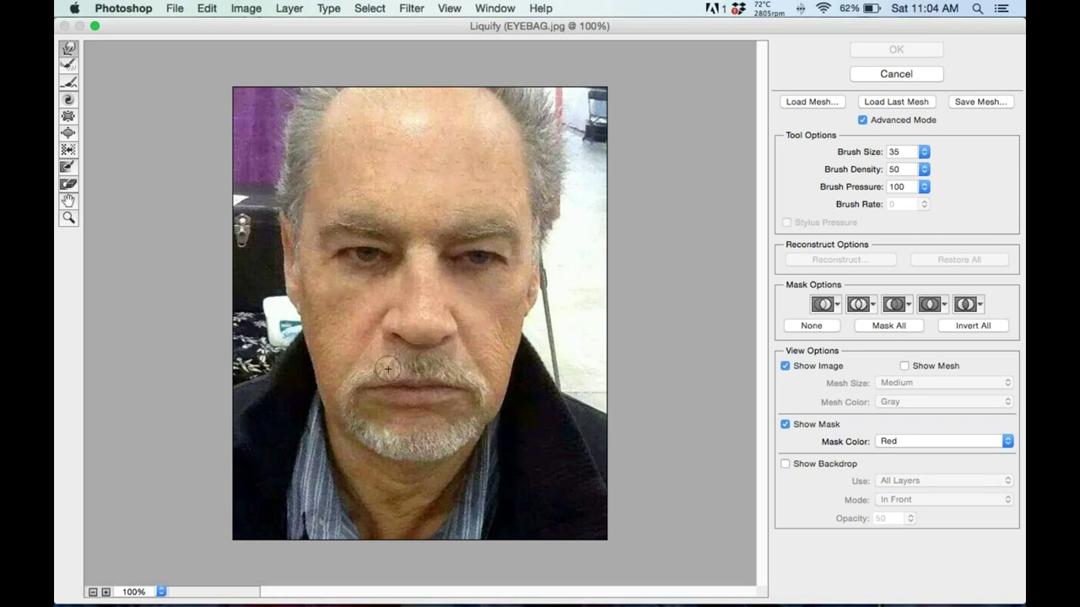
Push the corners of the mouth upward into a slight smile with the Forward Warp tool at brush size 70.
key("bracketright")
key("bracketright")
key("bracketright")
key("bracketright")
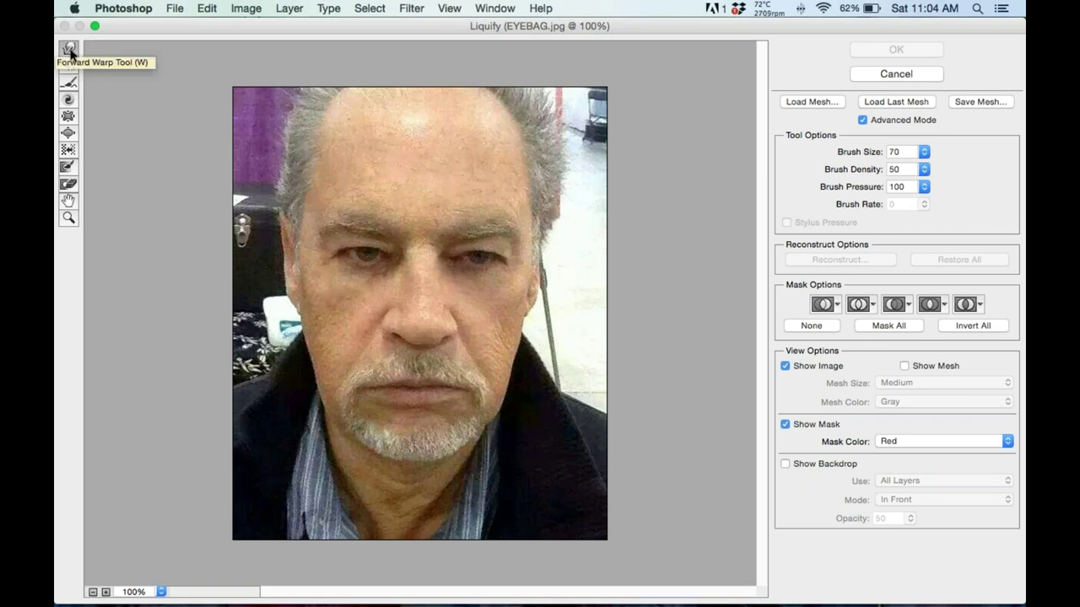
left_click_drag(370, 388, 366, 377)
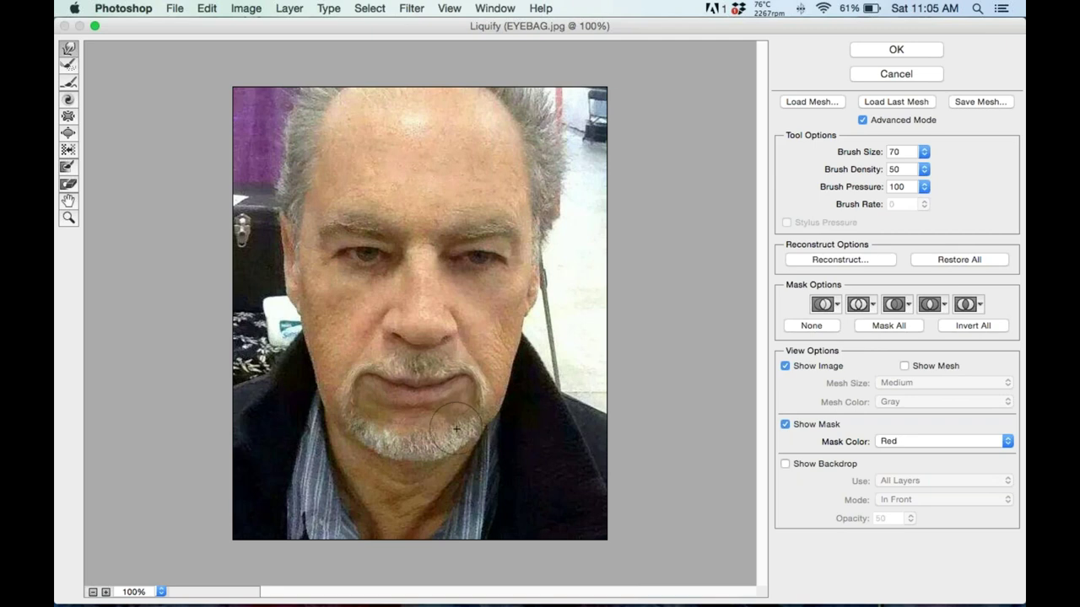
Try a Pucker stroke over the nose at brush size 15000 and undo it.
left_click(71, 118)
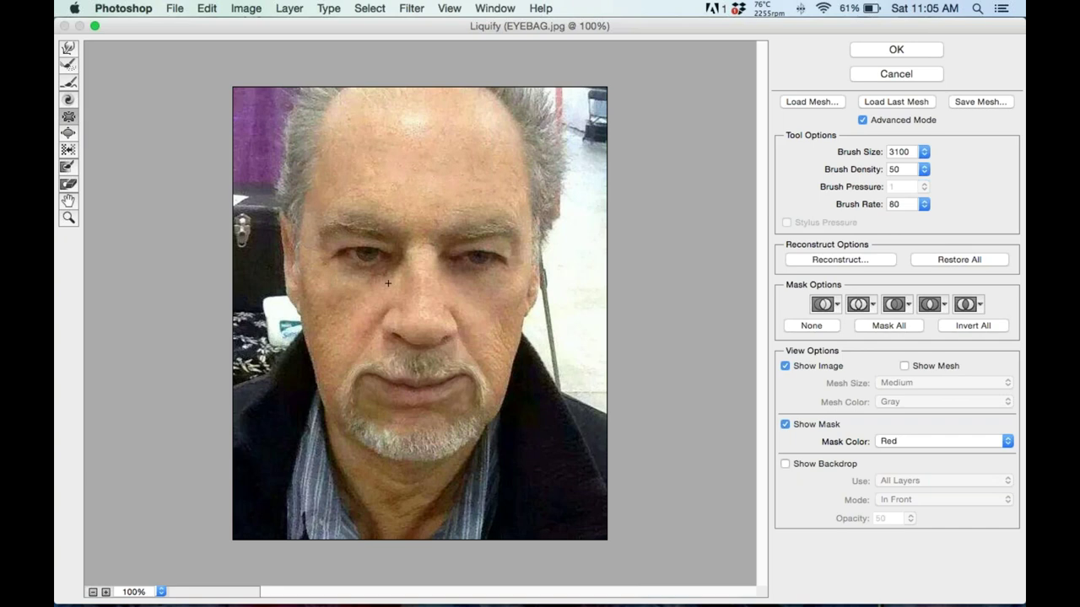
key("bracketright")
key("bracketright")
key("bracketright")
key("bracketright")
key("bracketright")
key("bracketright")
key("bracketright")
key("bracketright")
key("bracketright")
key("bracketright")
key("bracketright")
key("bracketright")
key("bracketright")
key("bracketright")
key("bracketright")
key("bracketright")
key("bracketright")
key("bracketright")
key("bracketright")
key("bracketright")
key("bracketright")
key("bracketright")
key("bracketright")
key("bracketright")
key("bracketright")
key("bracketright")
key("bracketright")
key("bracketright")
key("bracketright")
key("bracketright")
key("bracketright")
key("bracketright")
key("bracketright")
left_click_drag(435, 317, 435, 317)
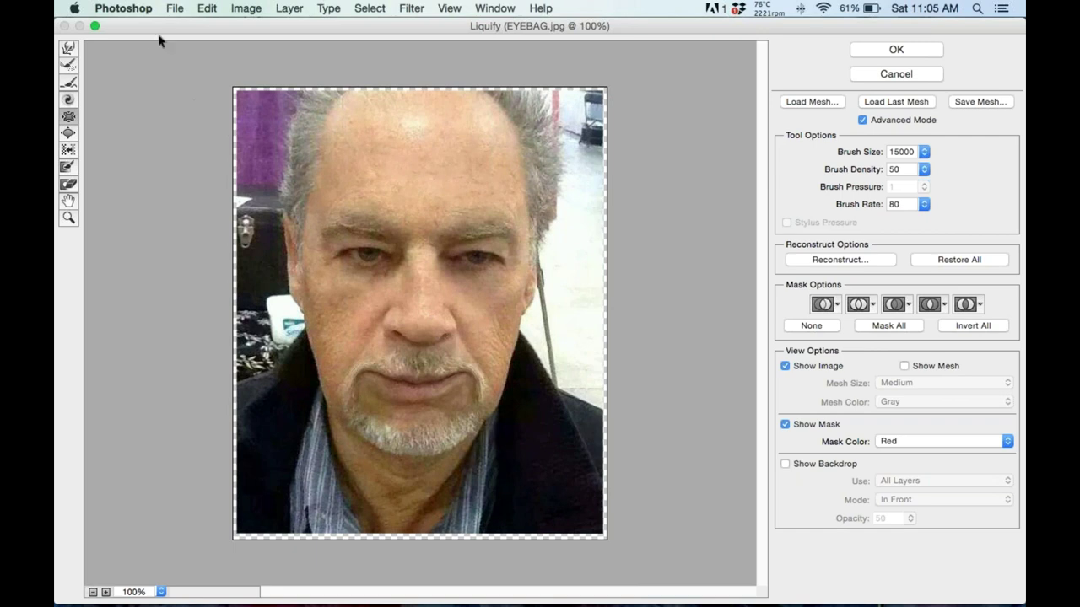
left_click(201, 12)
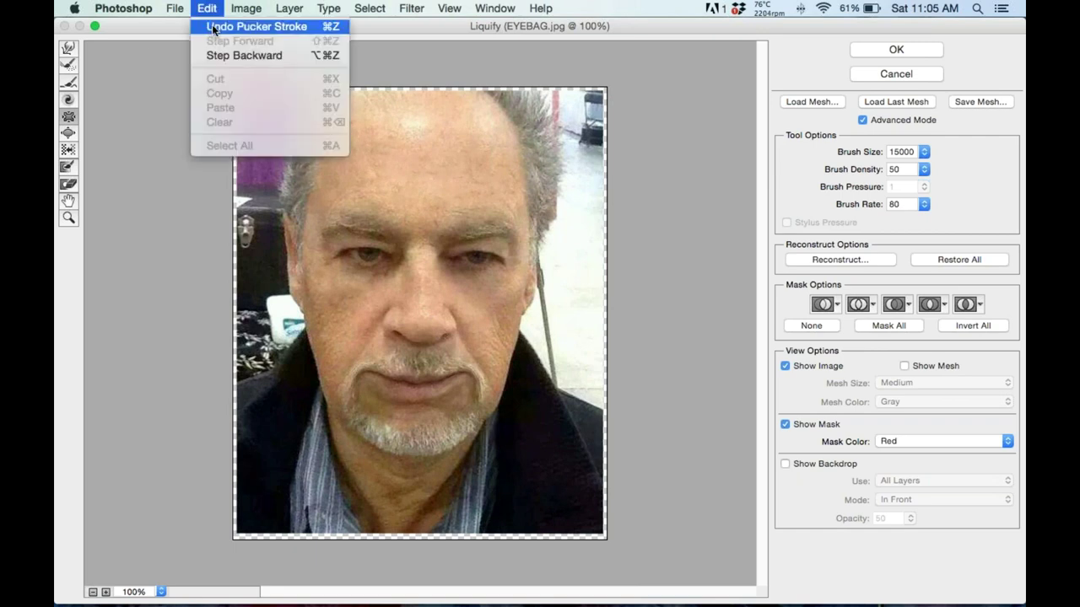
left_click(234, 26)
Reduce the Pucker tool's brush size to 100.
key("bracketleft")
key("bracketleft")
key("bracketleft")
key("bracketleft")
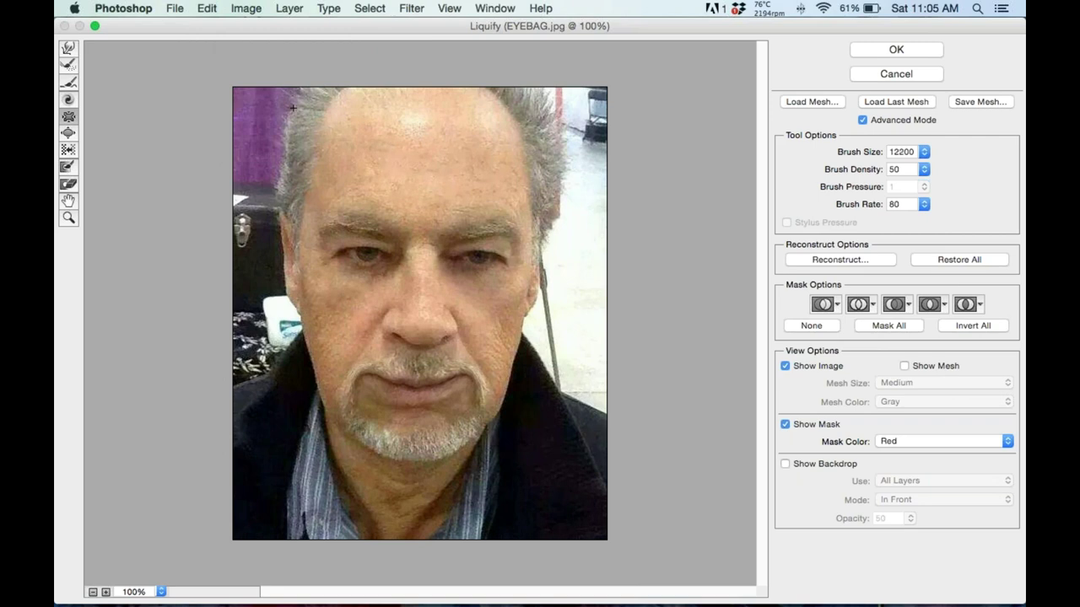
key("bracketleft")
key("bracketleft")
key("bracketleft")
key("bracketleft")
key("bracketleft")
key("bracketleft")
key("bracketleft")
key("bracketleft")
key("bracketleft")
key("bracketleft")
key("bracketleft")
key("bracketleft")
key("bracketleft")
key("bracketleft")
key("bracketleft")
key("bracketleft")
key("bracketleft")
key("bracketleft")
key("bracketleft")
key("bracketleft")
key("bracketleft")
key("bracketleft")
key("bracketleft")
key("bracketleft")
key("bracketleft")
key("bracketleft")
key("bracketleft")
key("bracketleft")
key("bracketleft")
key("bracketleft")
key("bracketleft")
key("bracketleft")
left_click_drag(926, 157, 856, 170)
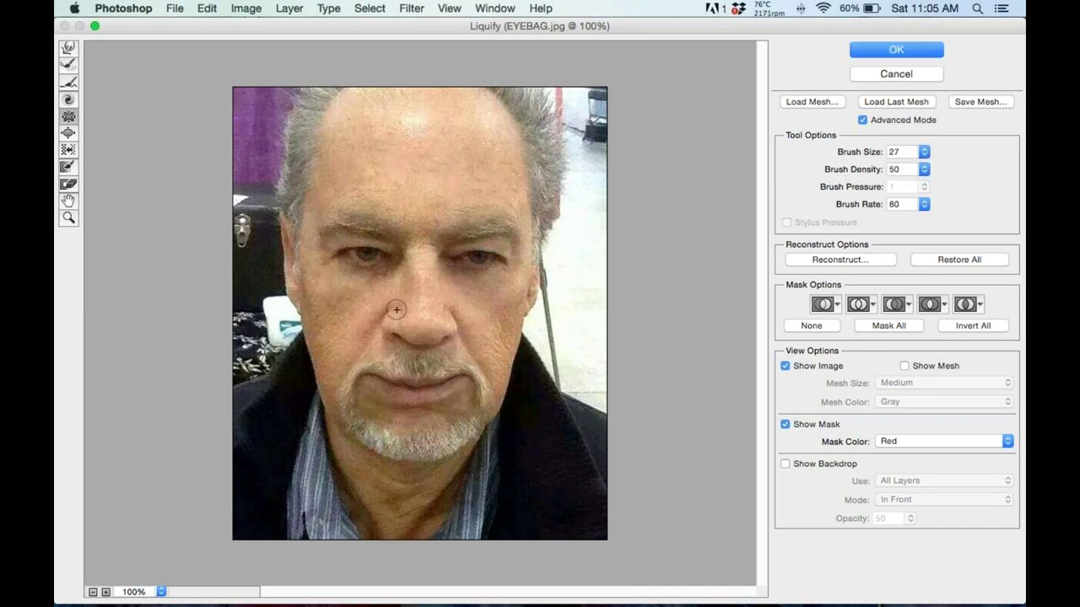
key("bracketright")
key("bracketright")
key("bracketright")
key("bracketright")
key("bracketright")
key("bracketright")
key("bracketright")
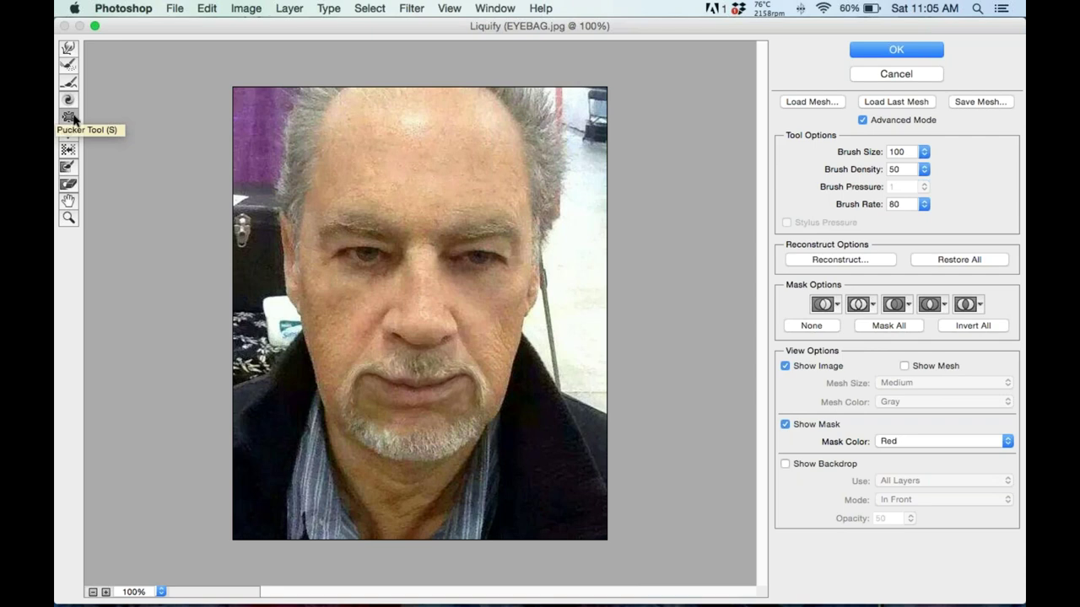
left_click(71, 118)
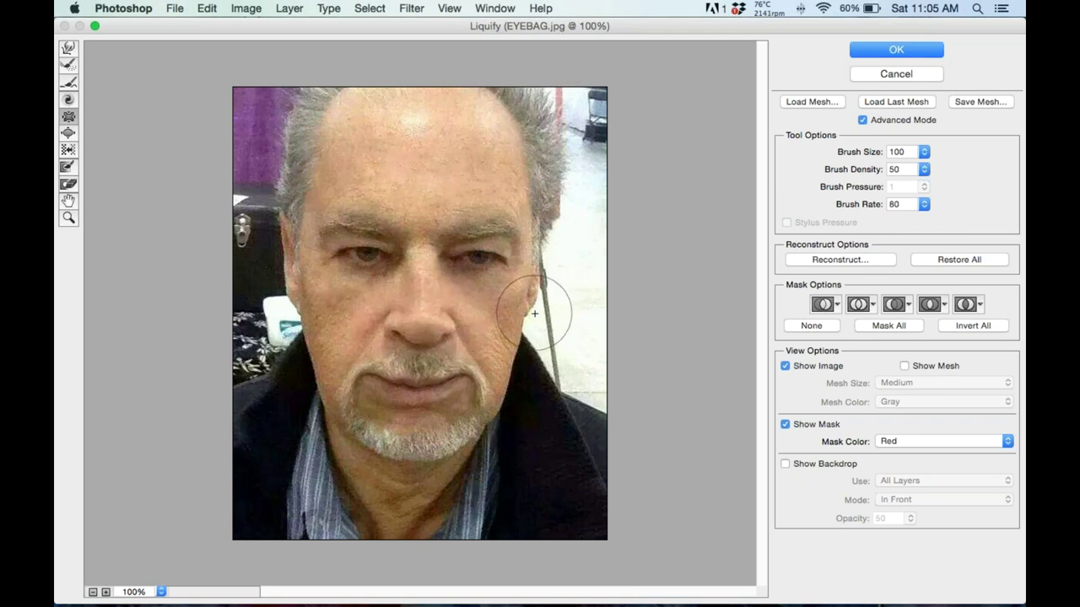
Switch to the Bloat tool and set its brush size to 70.
left_click(74, 135)
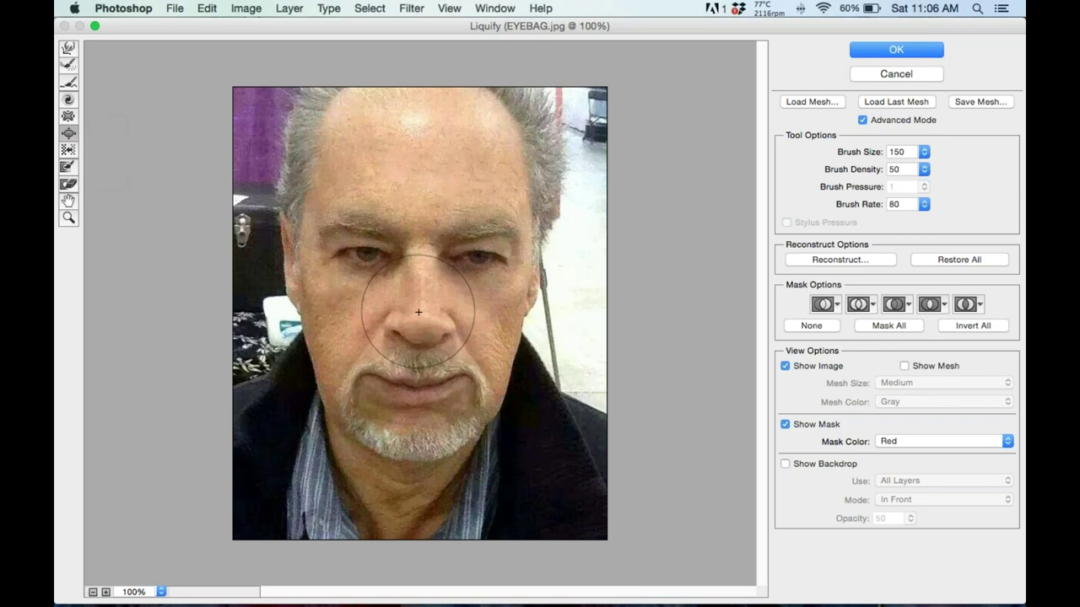
key("bracketleft")
key("bracketleft")
key("bracketleft")
key("bracketleft")
key("bracketleft")
key("bracketleft")
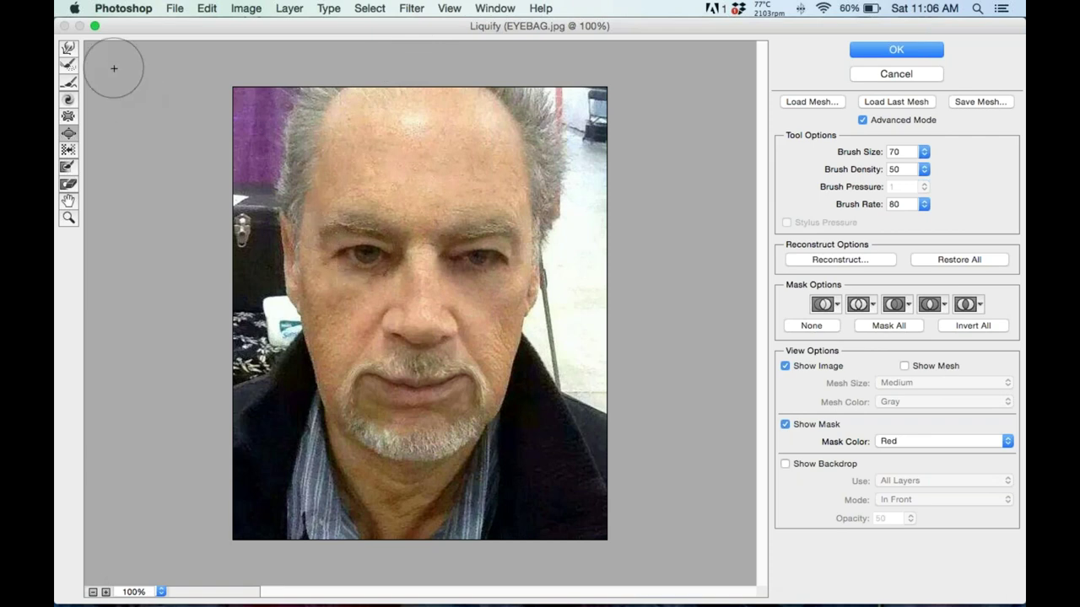
Apply the Liquify edits and toggle Layer 1's visibility to compare the portrait before and after retouching.
left_click(70, 117)
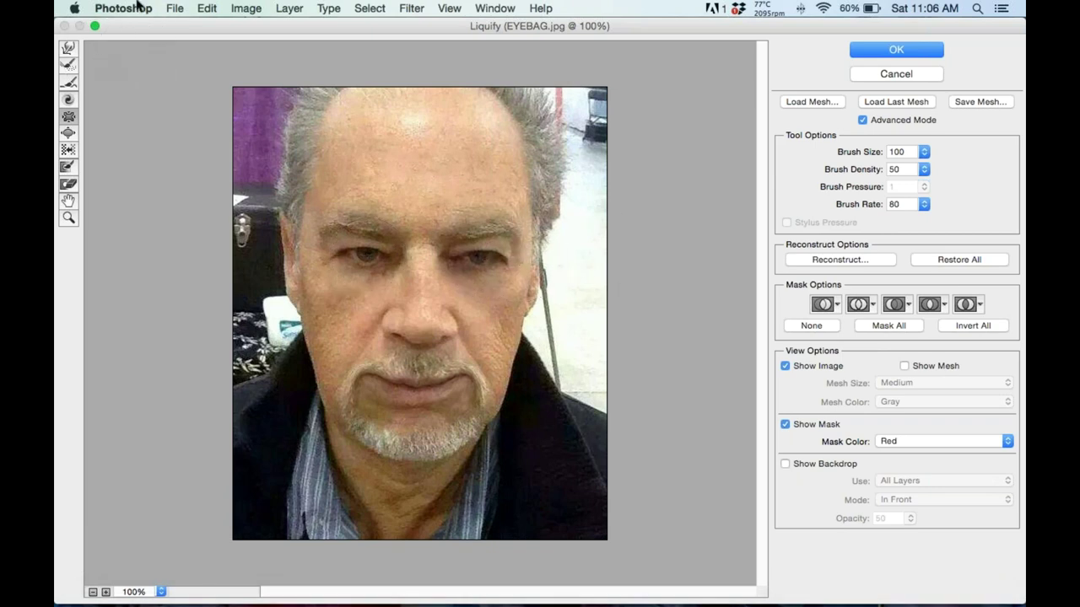
left_click(897, 51)
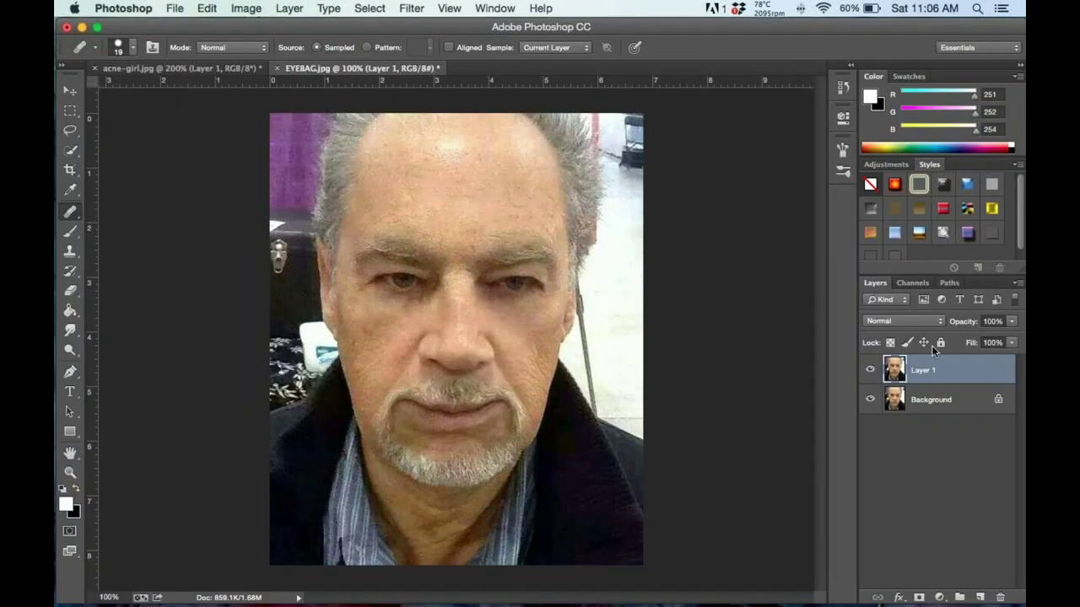
left_click(871, 370)
left_click(871, 370)
left_click(871, 370)
left_click(872, 370)
Compare acne-girl.jpg before and after retouching by toggling Layer 1's visibility, and activate the Move tool.
left_click(229, 74)
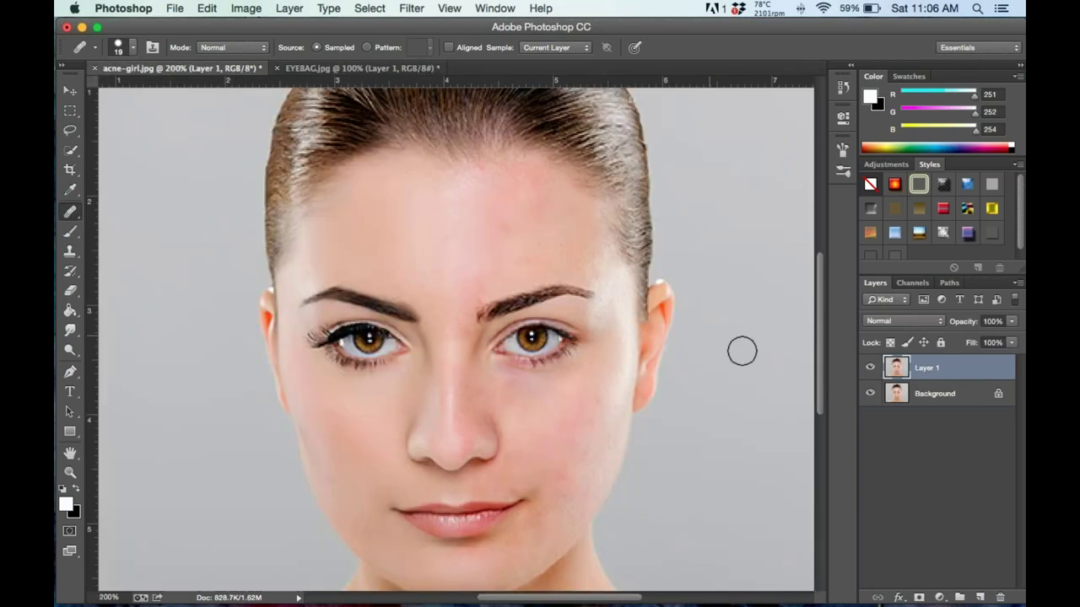
left_click(871, 370)
left_click(871, 371)
left_click(871, 371)
left_click(872, 371)
left_click(70, 89)
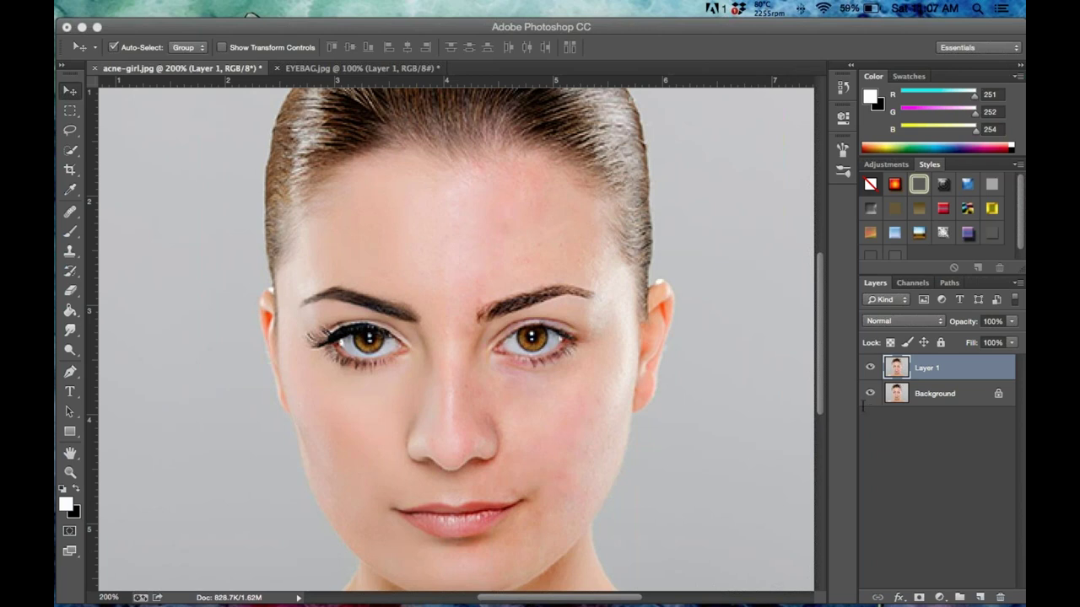
In EYEBAG.jpg, hide Layer 1 and duplicate the Background layer for a fresh retouch.
left_click(335, 66)
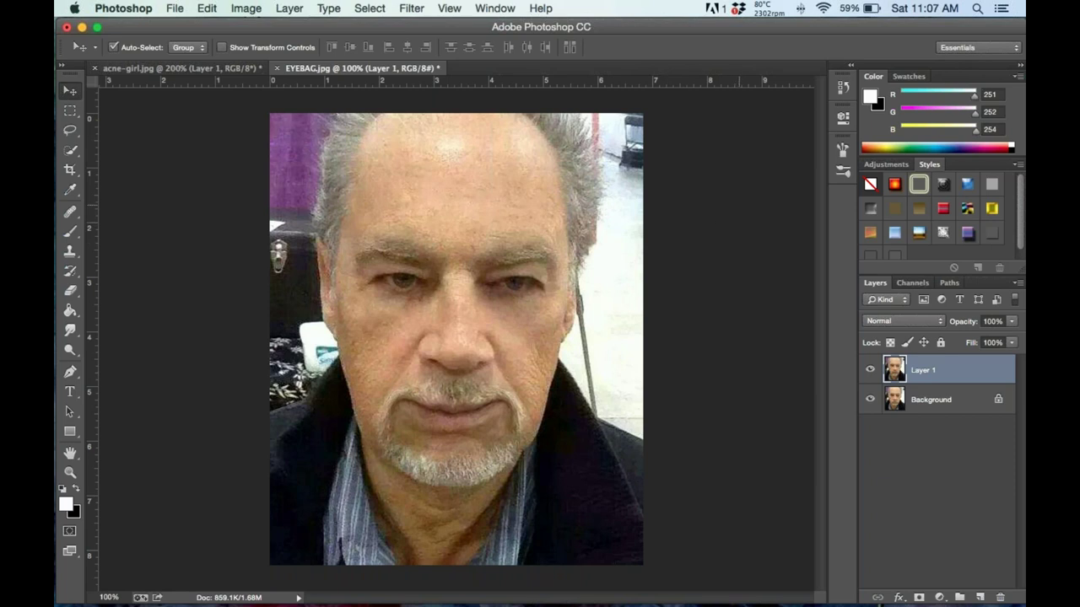
left_click(870, 373)
left_click(941, 398)
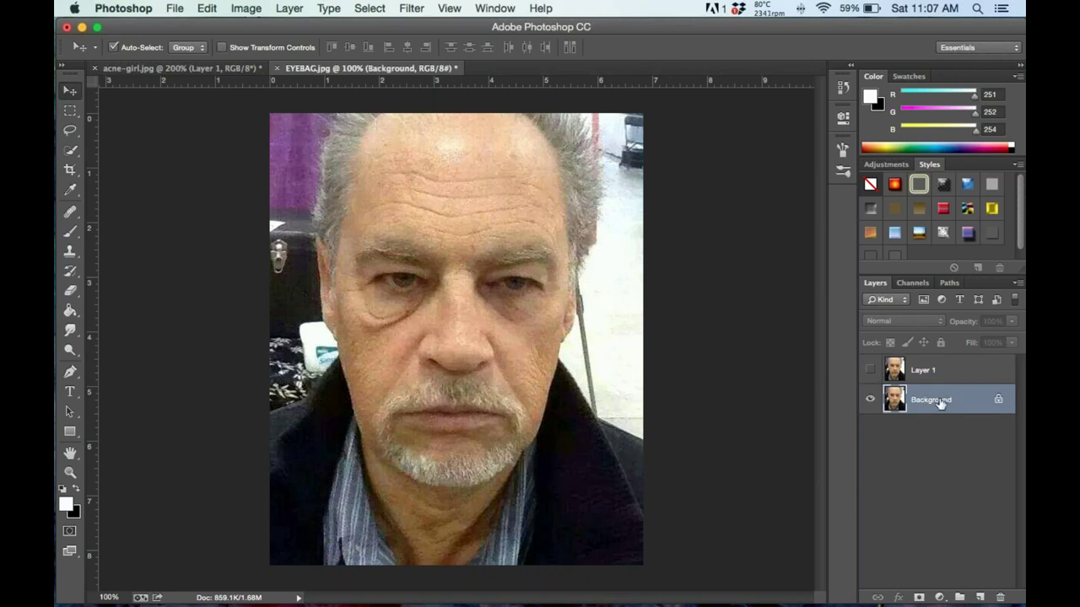
key("super+j")
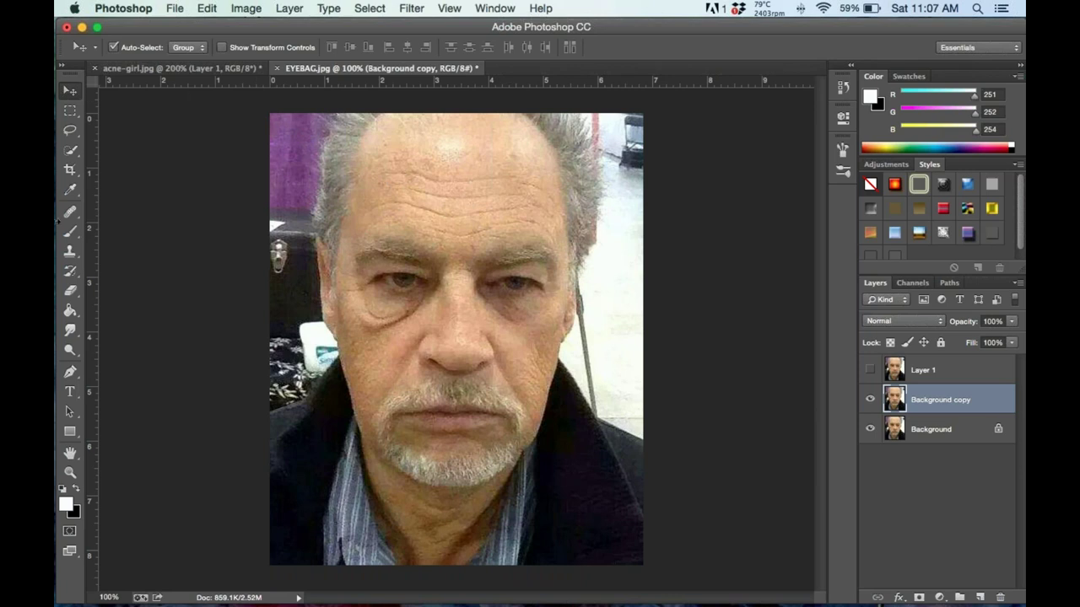
Remove the wrinkles across the forehead on the Background copy layer with the Spot Healing Brush at size 15.
left_click_drag(70, 212, 146, 211)
mouse_move(402, 173)
left_mouse_down()
mouse_move(496, 181)
mouse_move(423, 191)
left_mouse_up()
left_click_drag(458, 194, 405, 193)
mouse_move(516, 199)
left_mouse_down()
mouse_move(466, 198)
mouse_move(531, 187)
mouse_move(455, 214)
mouse_move(386, 205)
left_mouse_up()
mouse_move(472, 209)
left_mouse_down()
mouse_move(519, 207)
mouse_move(429, 230)
left_mouse_up()
left_click(502, 223)
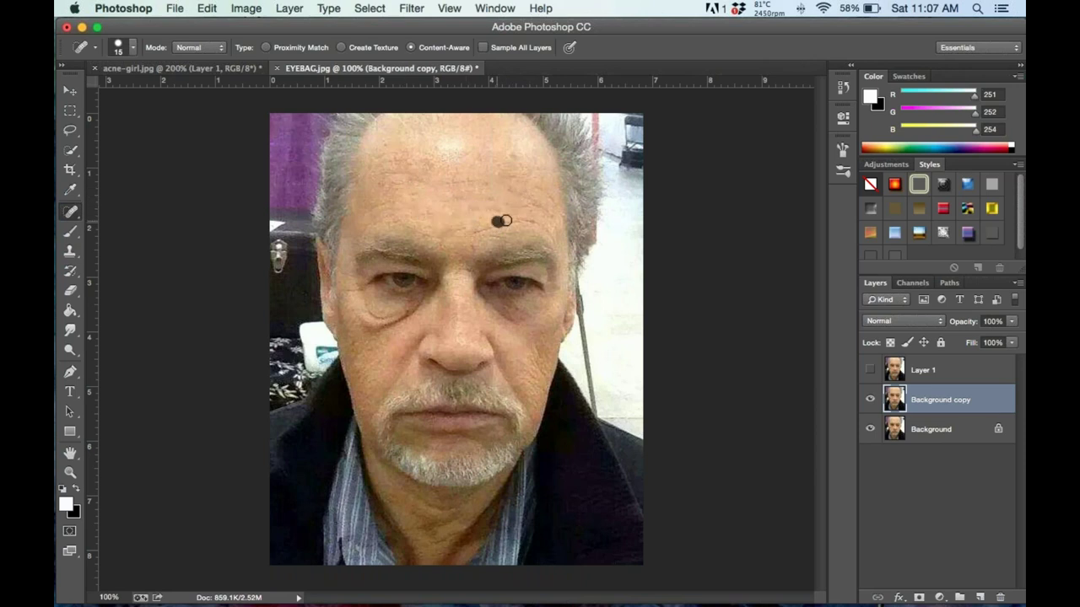
Heal the bags and creases beneath both eyes with the Spot Healing Brush.
left_click_drag(384, 324, 360, 309)
mouse_move(399, 318)
left_mouse_down()
mouse_move(427, 305)
mouse_move(380, 330)
left_mouse_up()
left_click(466, 315)
left_click_drag(492, 314, 531, 318)
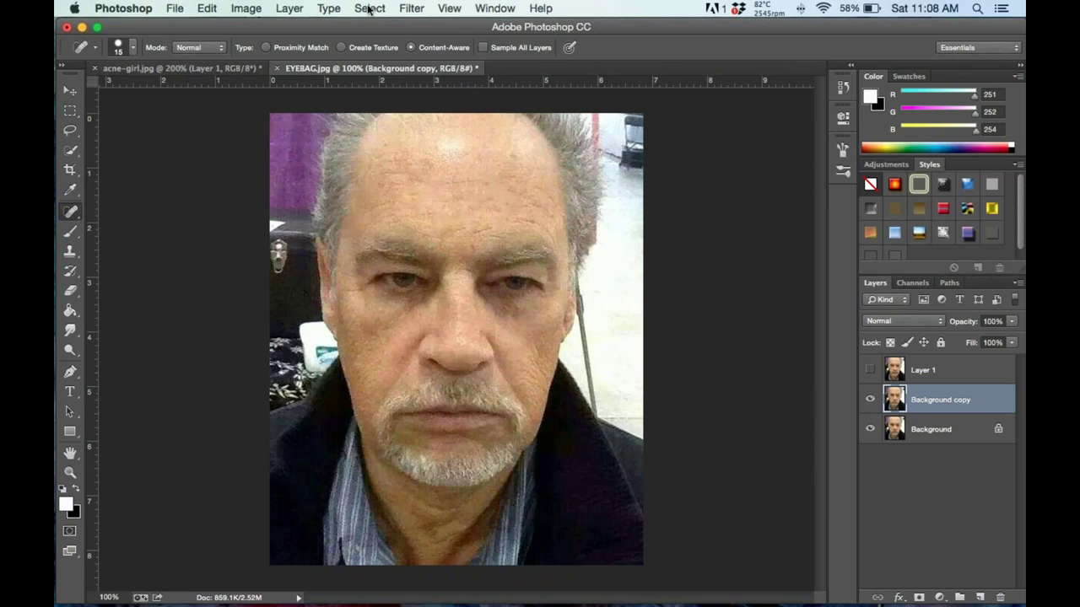
Open the Liquify filter and lift both corners of the mouth using the Forward Warp tool at brush size 70.
left_click(407, 9)
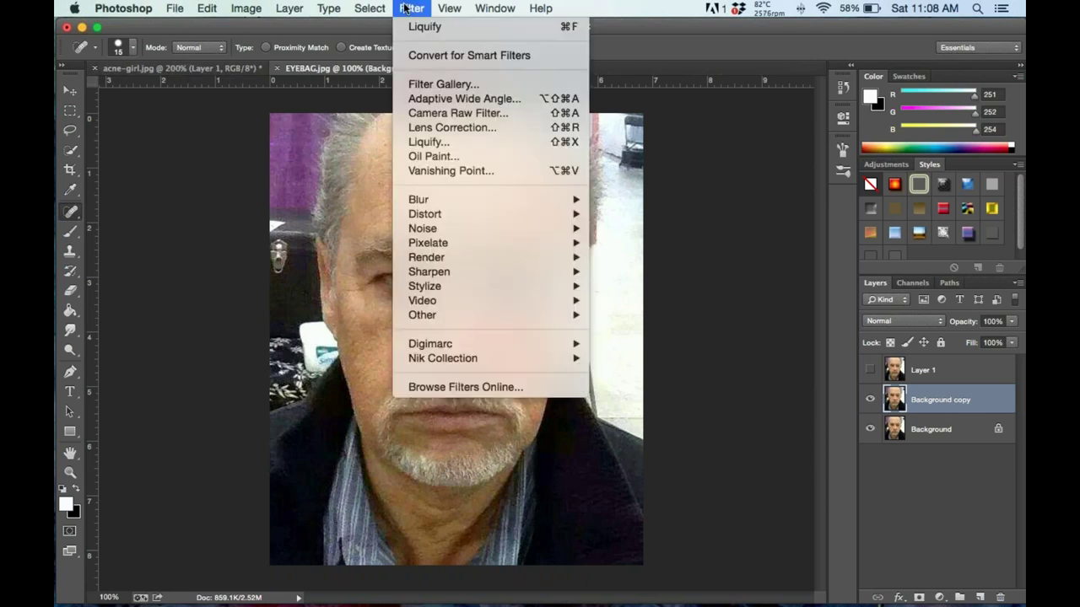
left_click(447, 142)
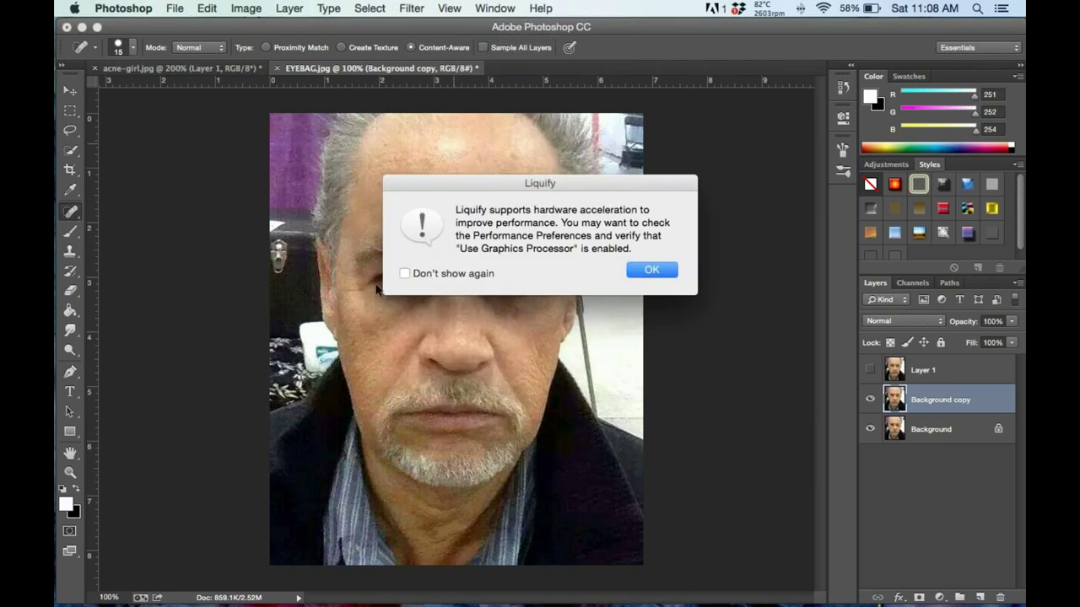
left_click(654, 270)
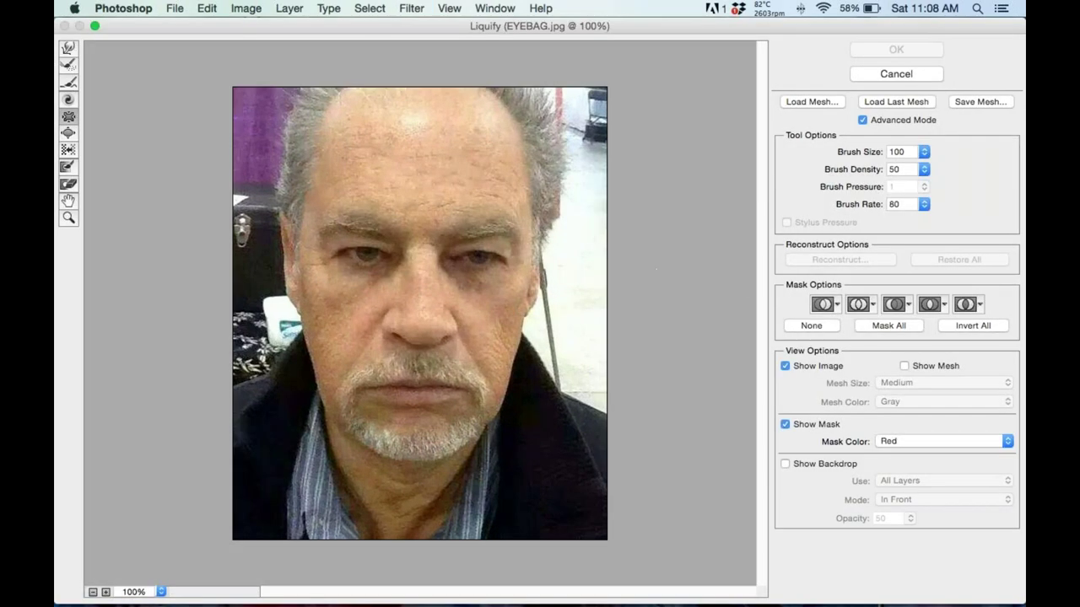
left_click(69, 49)
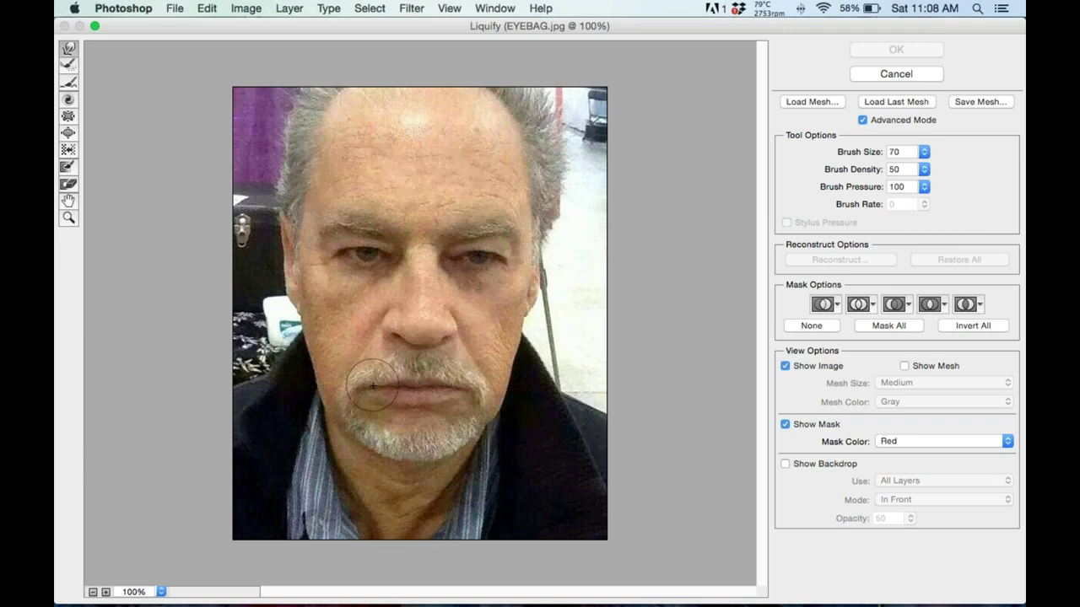
left_click_drag(373, 385, 372, 372)
left_click_drag(450, 383, 461, 381)
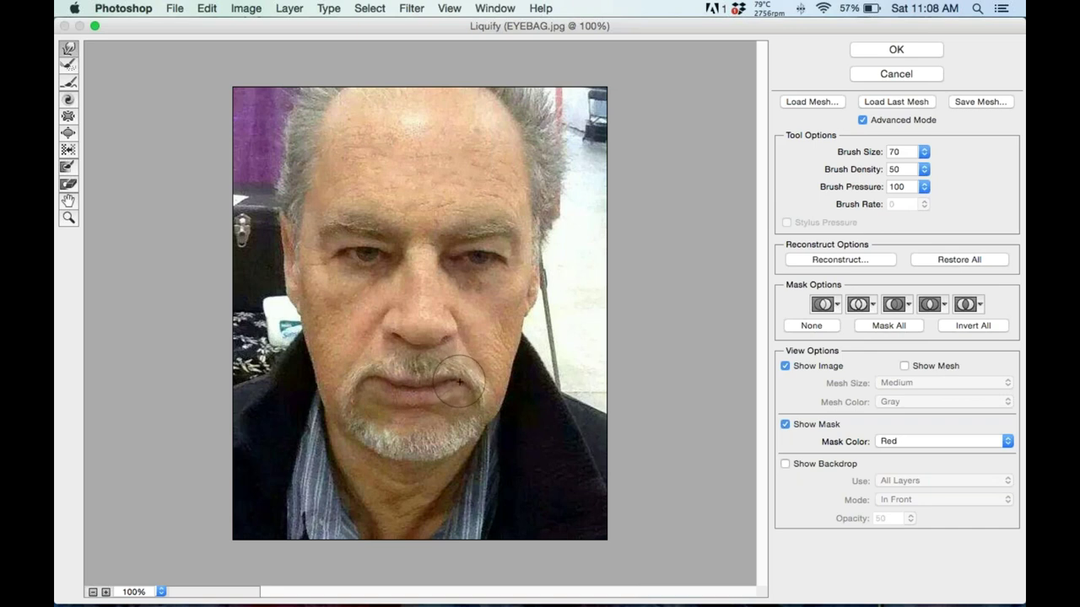
Reduce the Forward Warp brush size to 45.
key("bracketleft")
key("bracketleft")
key("bracketleft")
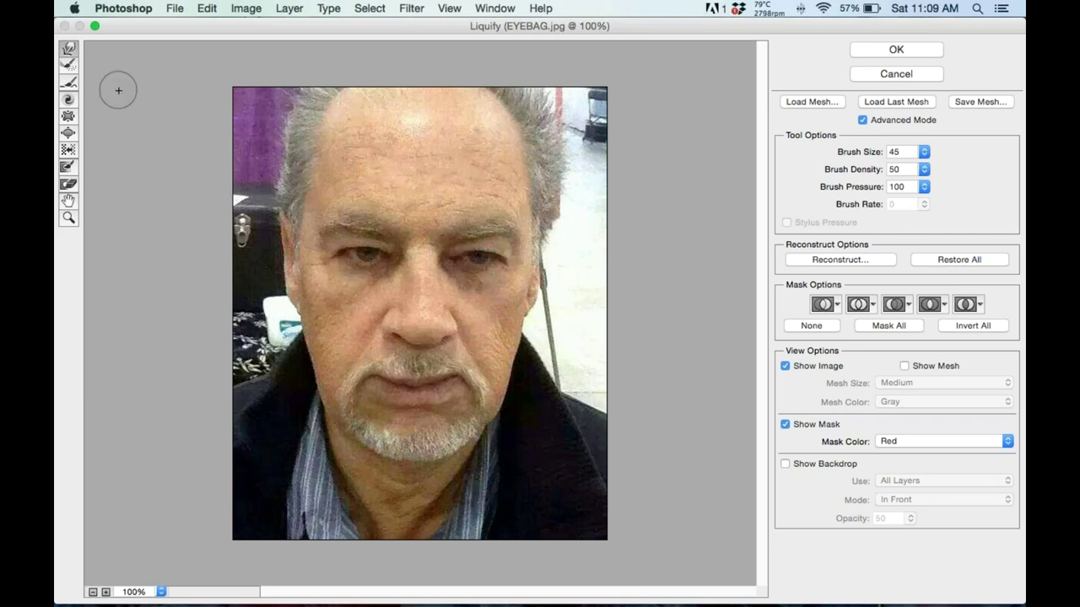
Enlarge the eyes with the Bloat tool at brush size 70 and undo the last bloat.
left_click(73, 133)
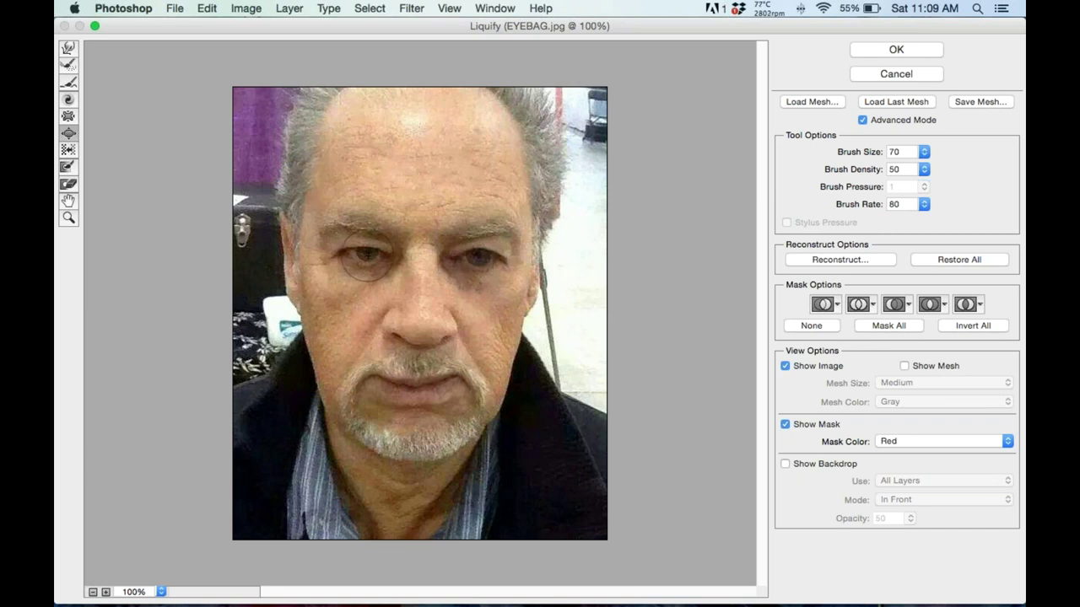
left_click(209, 8)
left_click(240, 26)
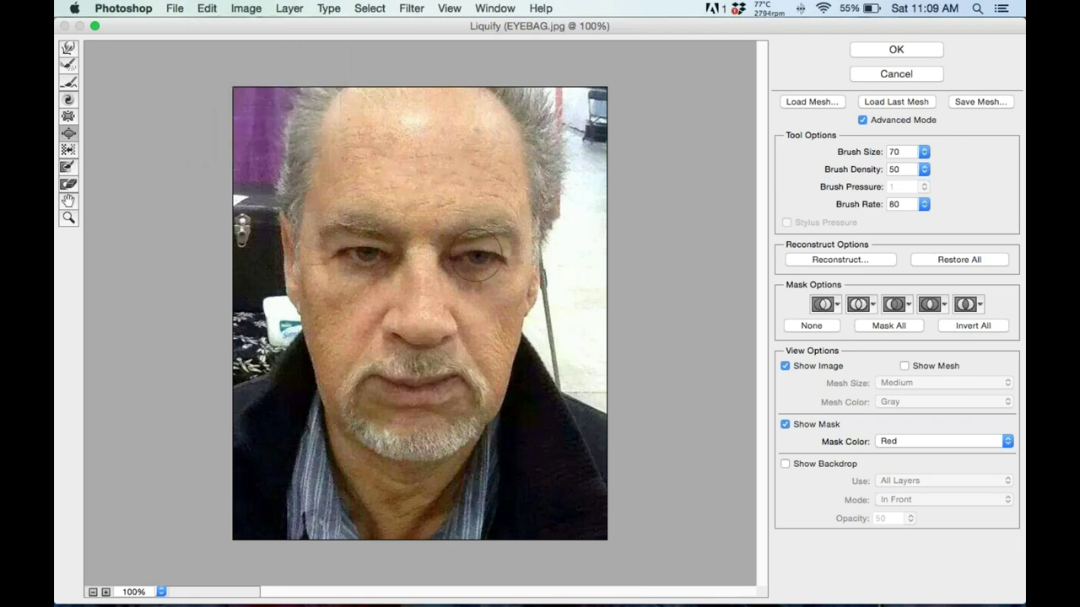
Shrink the Bloat brush and return to the Forward Warp tool.
key("bracketleft")
key("bracketleft")
key("bracketleft")
key("bracketleft")
key("bracketleft")
key("w")
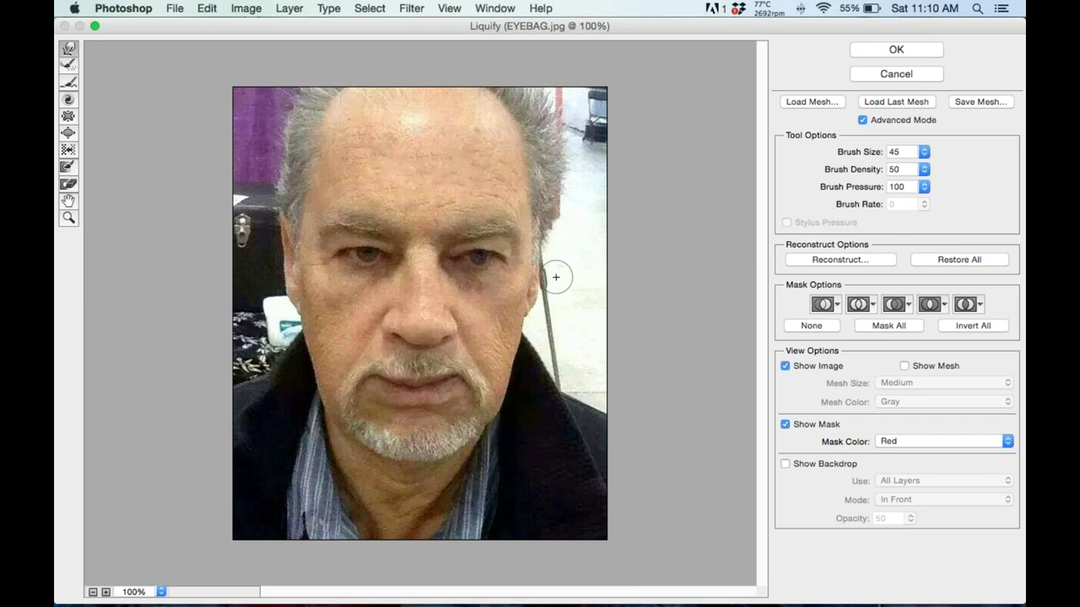
Switch to the Pucker tool and fit its brush to the nose at size 70.
left_click(68, 117)
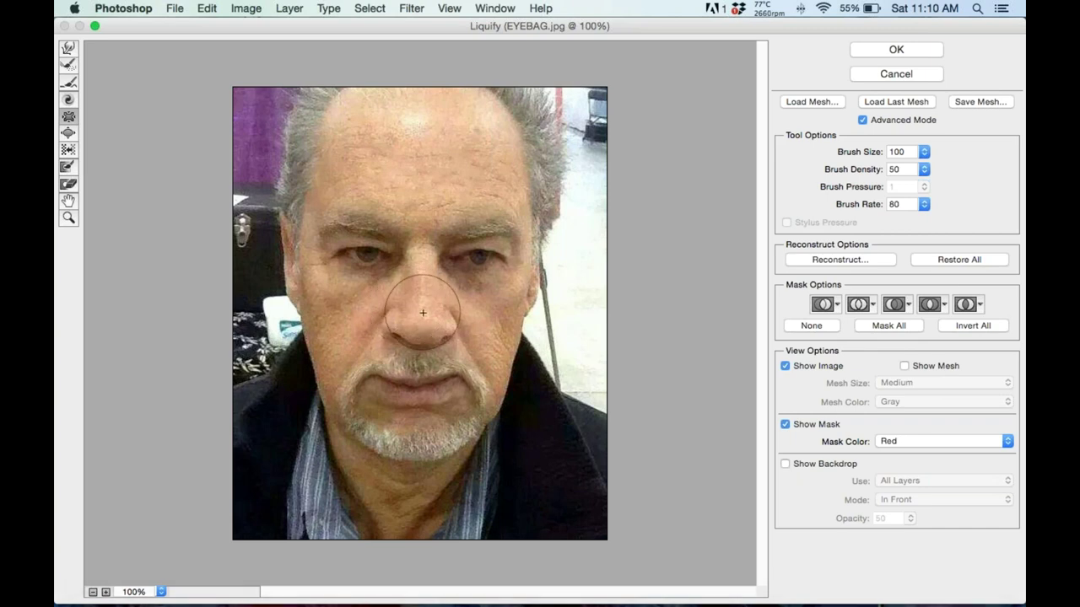
key("bracketright")
key("bracketright")
key("bracketleft")
key("bracketleft")
key("bracketleft")
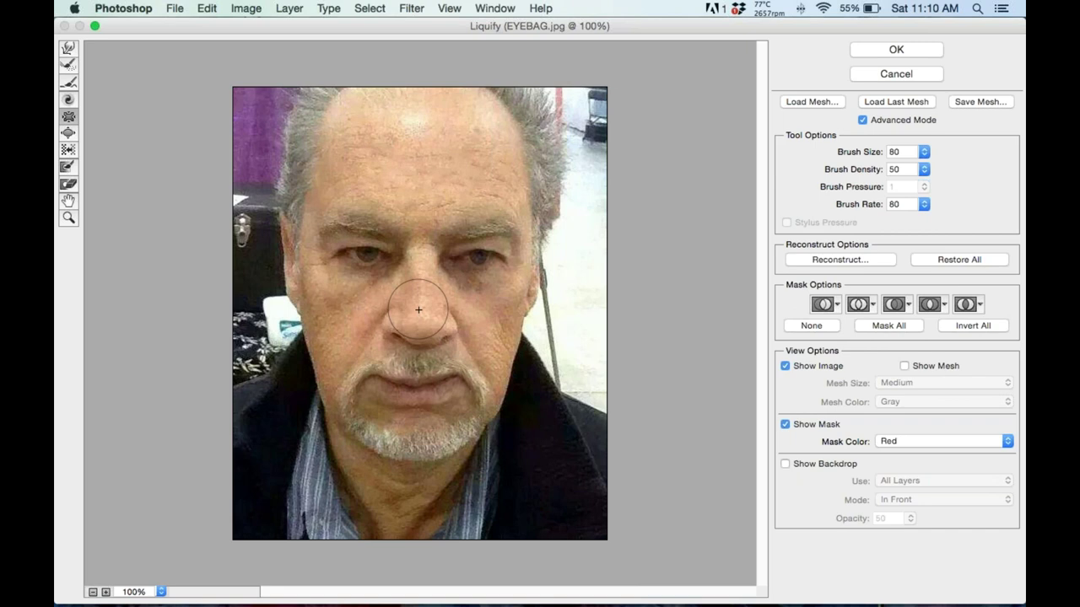
key("bracketleft")
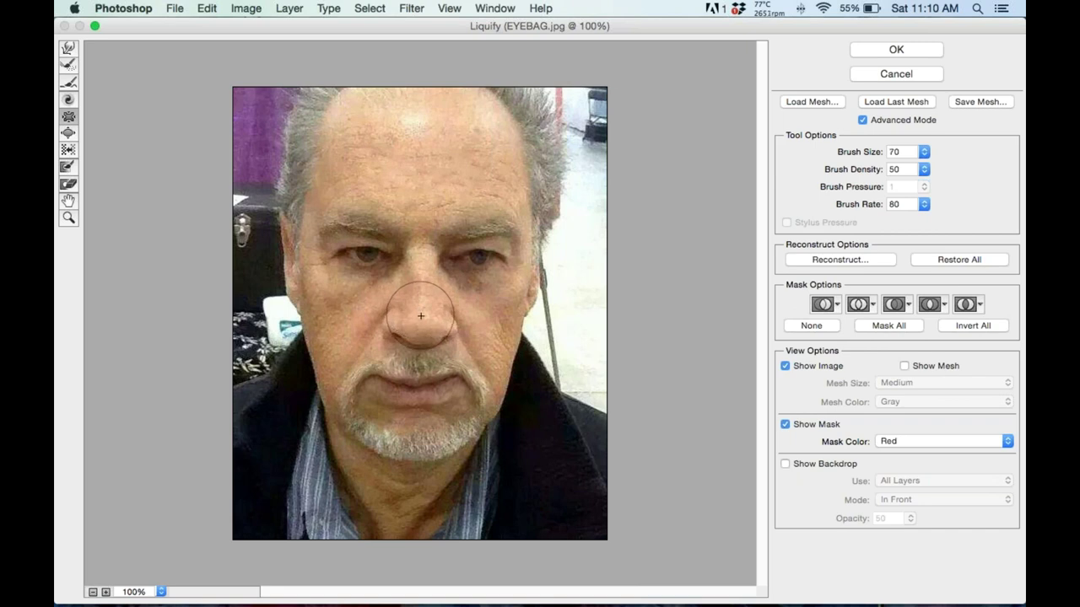
Enlarge the Pucker brush to 150, reduce it to 90, and switch to the Twirl Clockwise tool.
key("bracketright")
key("bracketright")
key("bracketright")
key("bracketright")
key("bracketright")
key("bracketright")
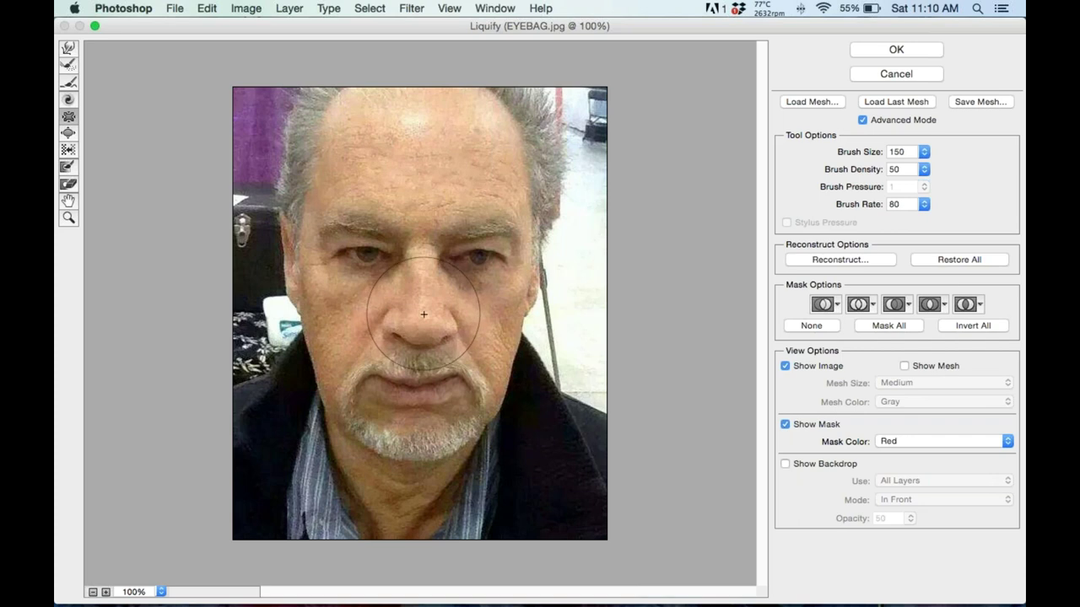
key("bracketleft")
key("bracketleft")
key("bracketleft")
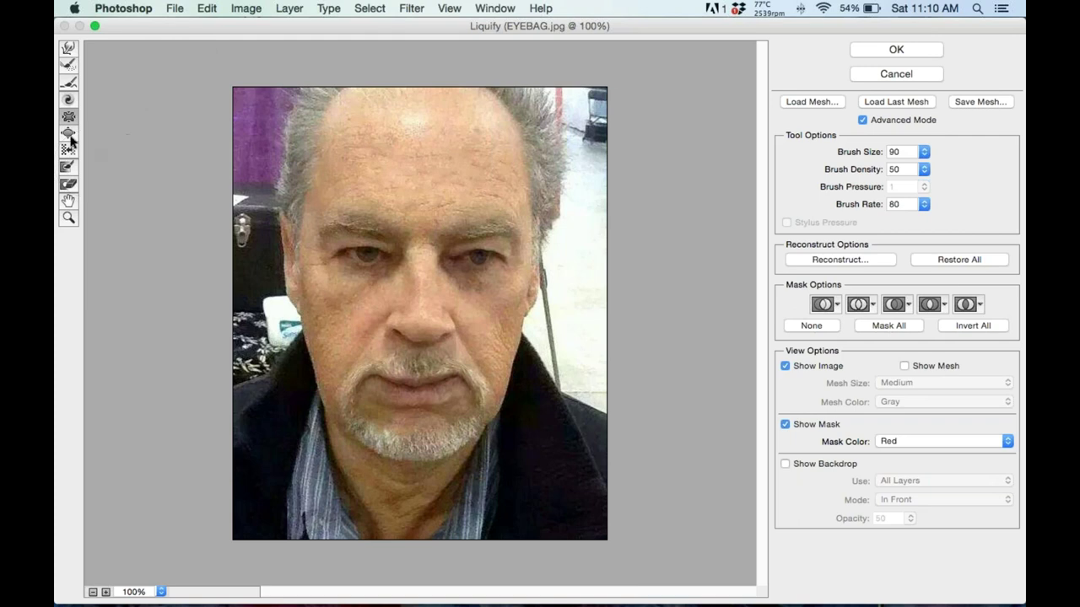
left_click(70, 101)
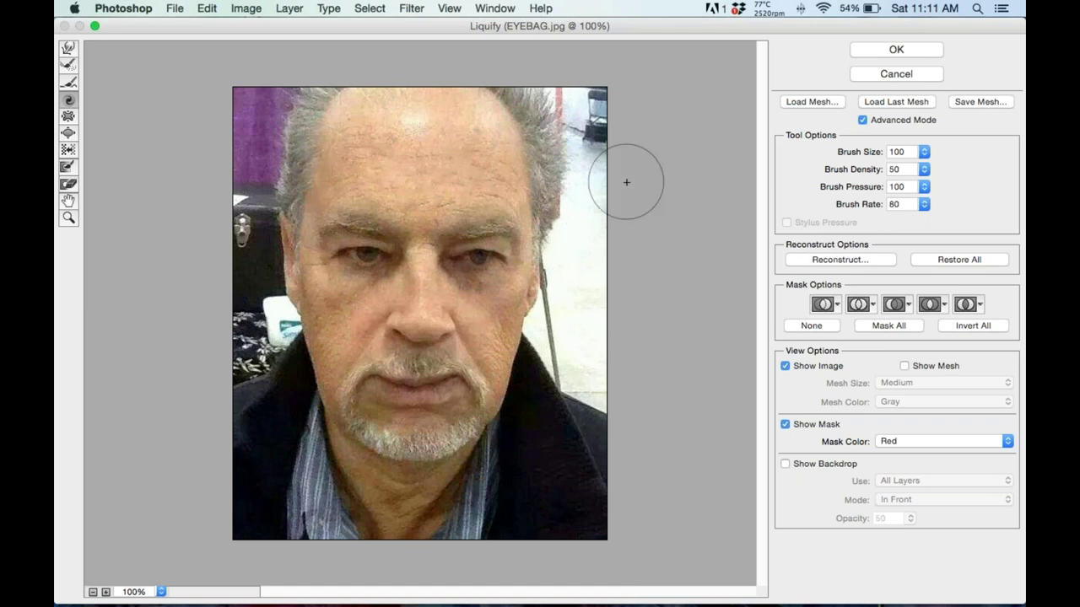
Apply the Liquify edits and toggle the Background copy layer's visibility to compare the portrait before and after.
left_click(891, 51)
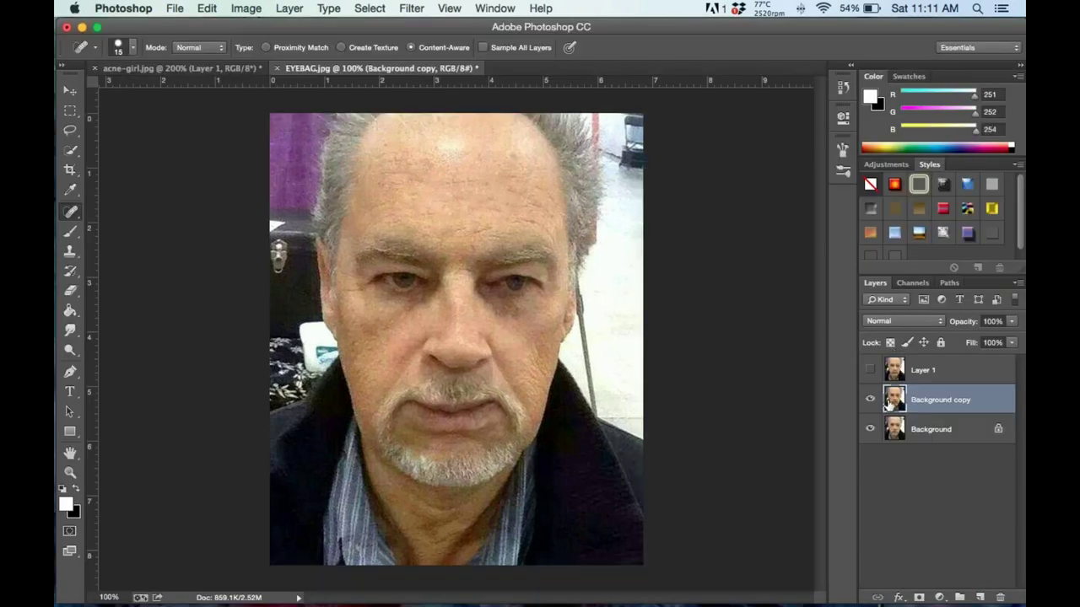
left_click(870, 403)
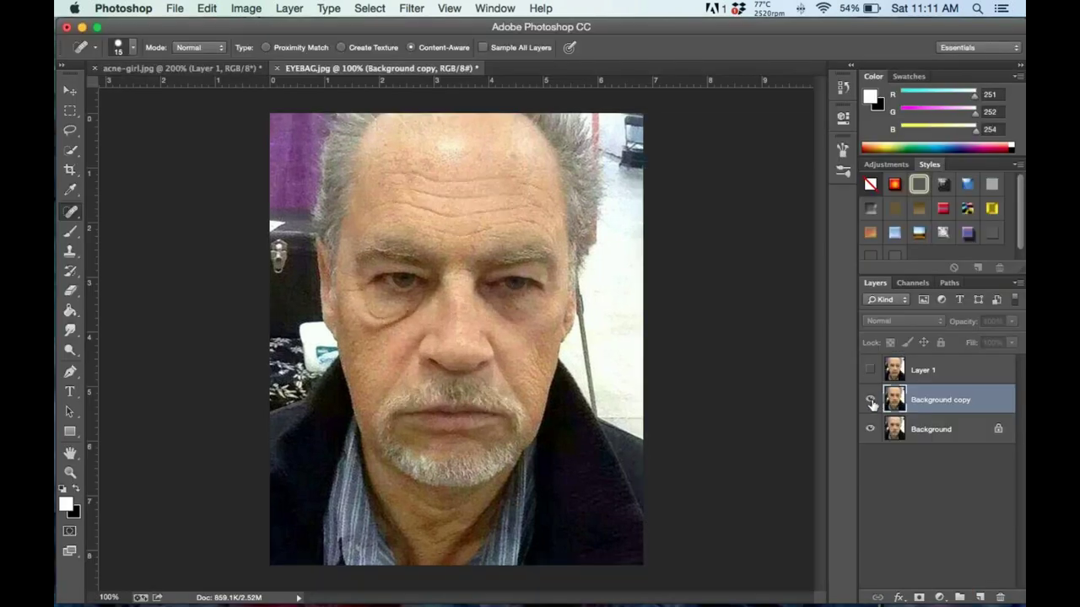
left_click(871, 403)
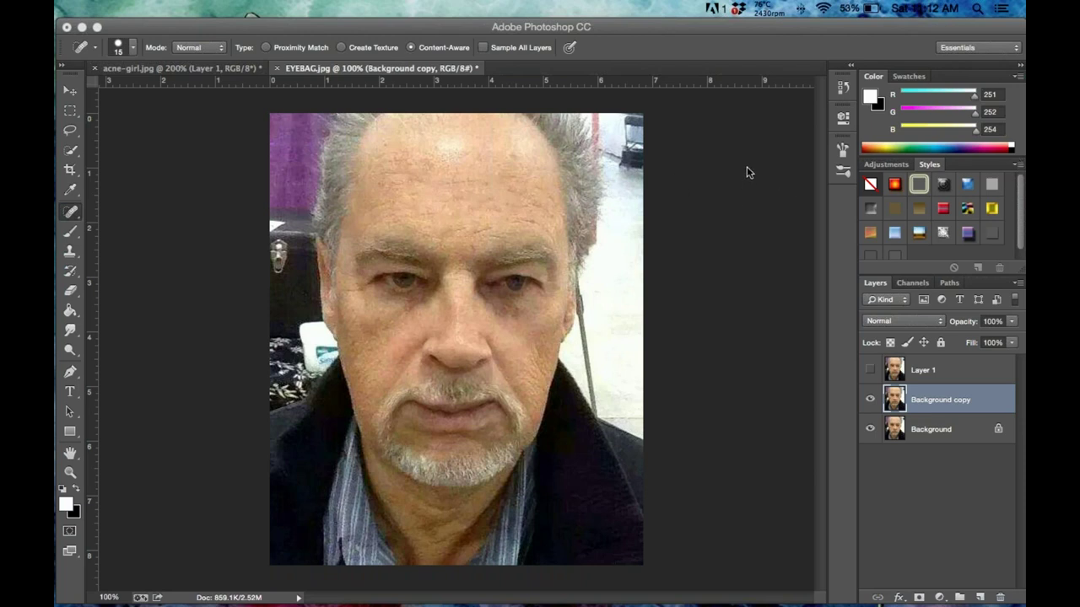
Switch to Chrome, close the group chat window on Facebook, and look back through the remaining conversation's earlier messages.
key("super+Tab")
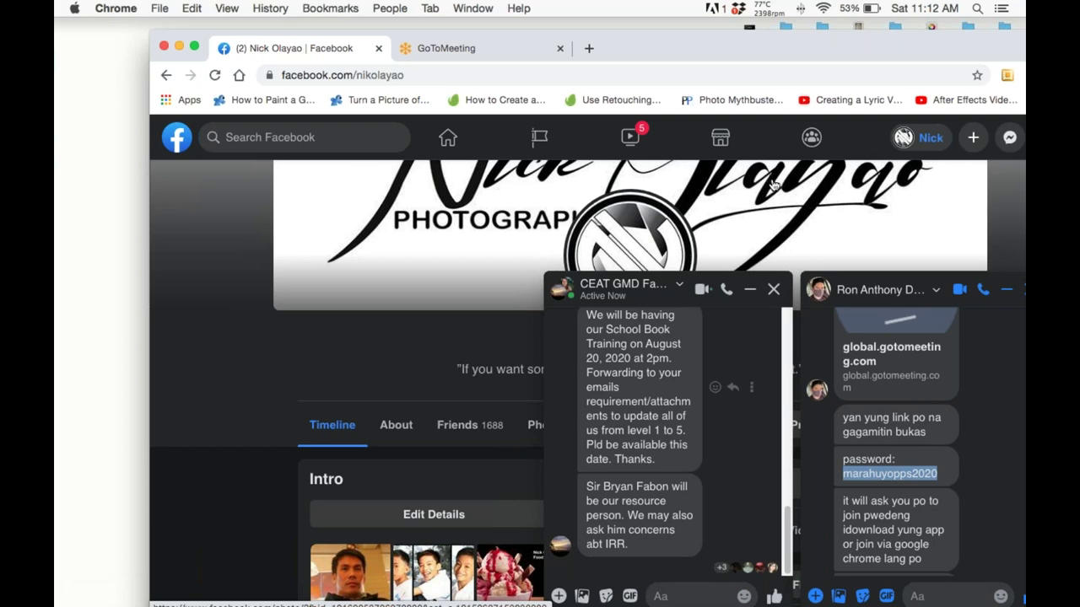
left_click(772, 291)
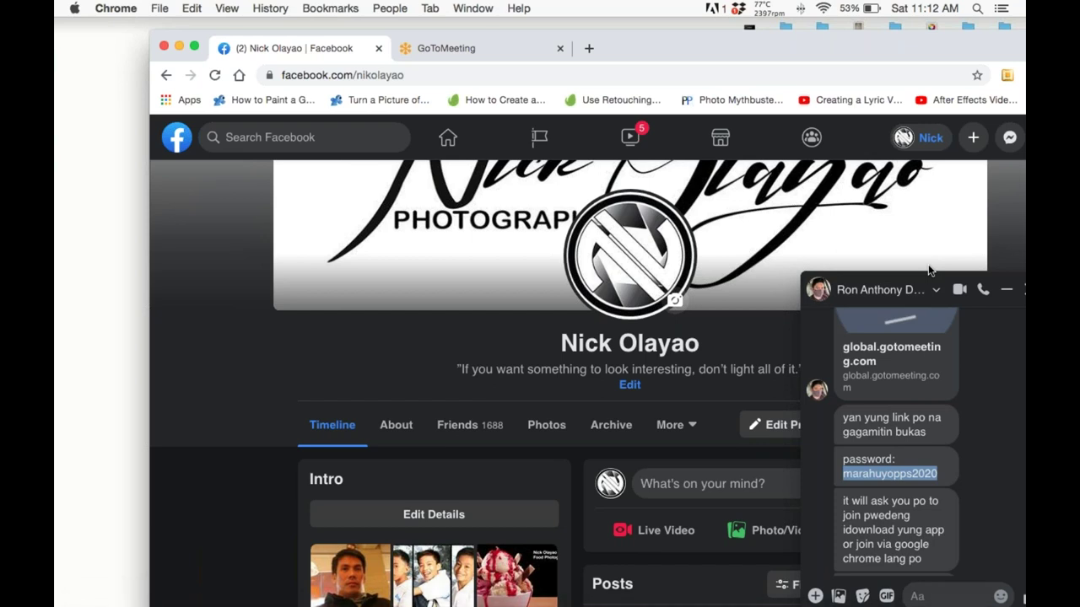
scroll(923, 337, "up", 15)
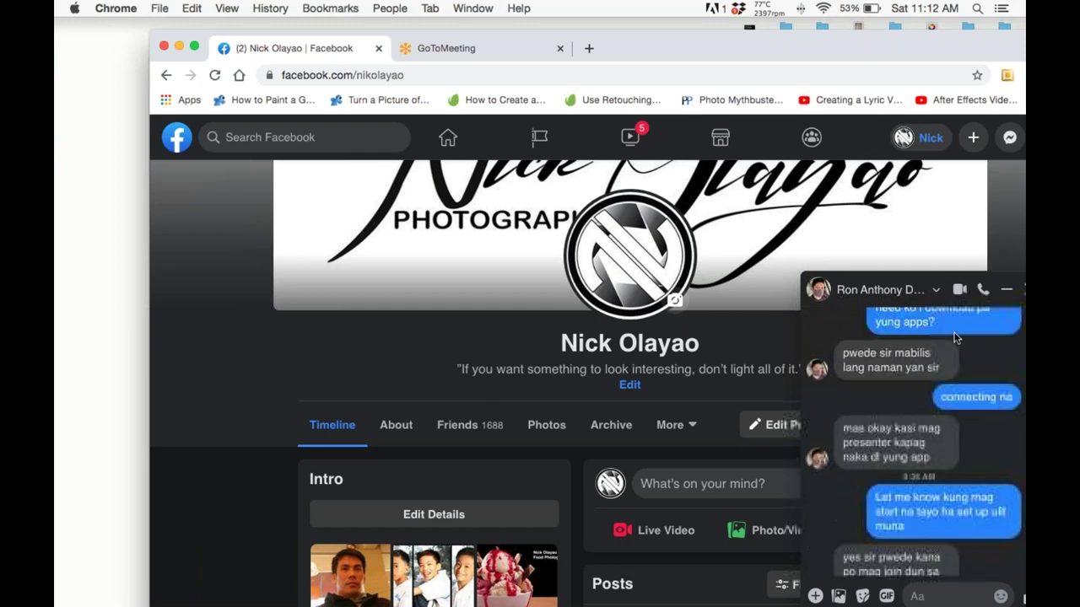